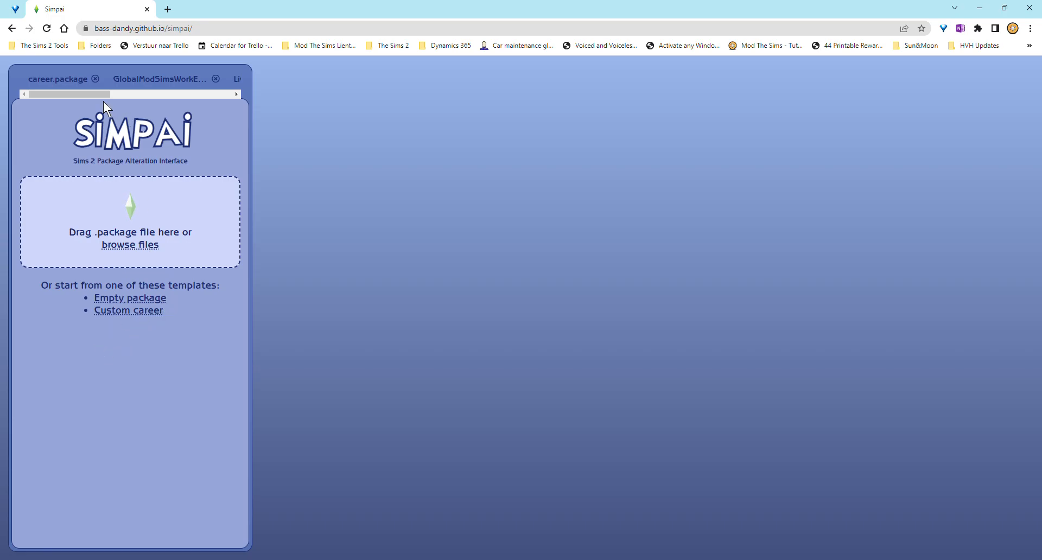
- Close the Simpai page and reopen bass-dandy.github.io/simpai in a new browser tab placed ahead of the blank one
left_click_drag(97, 96, 84, 118)
left_click(168, 9)
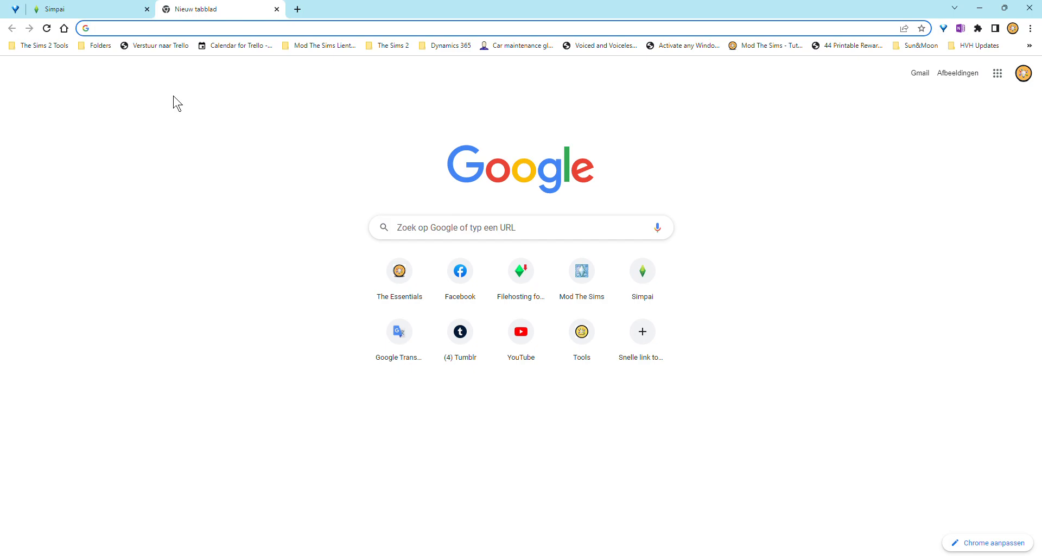
left_click(147, 9)
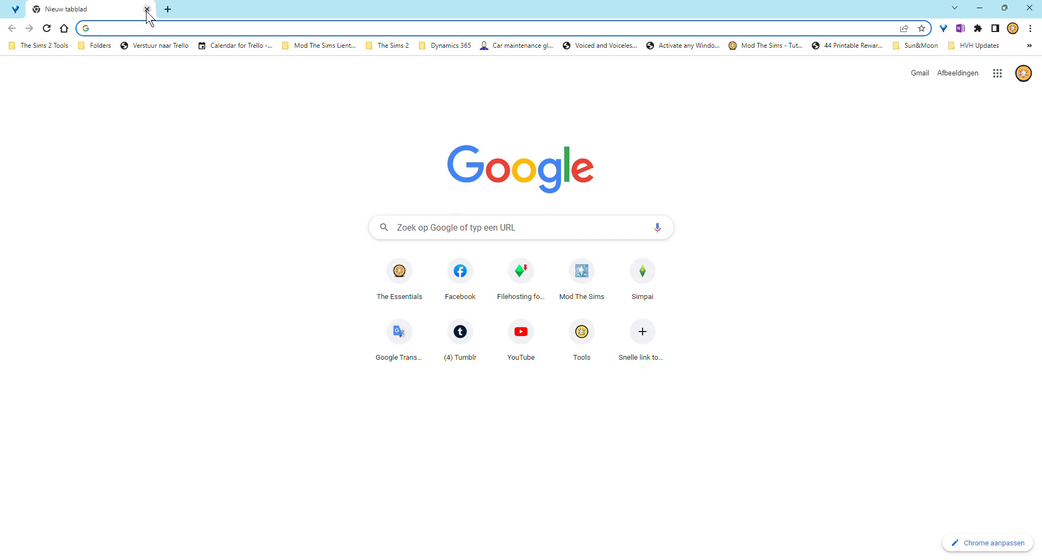
left_click(165, 10)
type("bass")
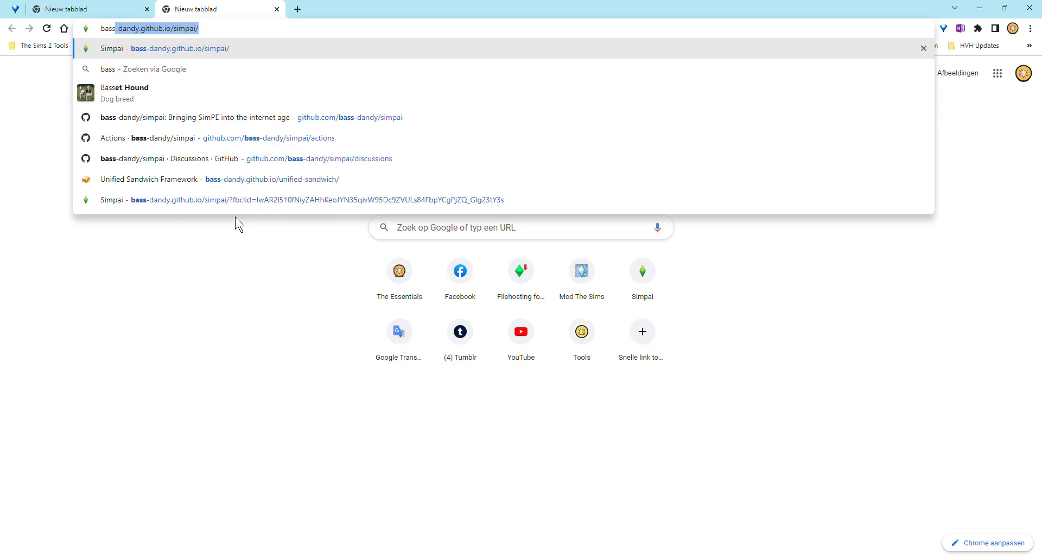
key("Return")
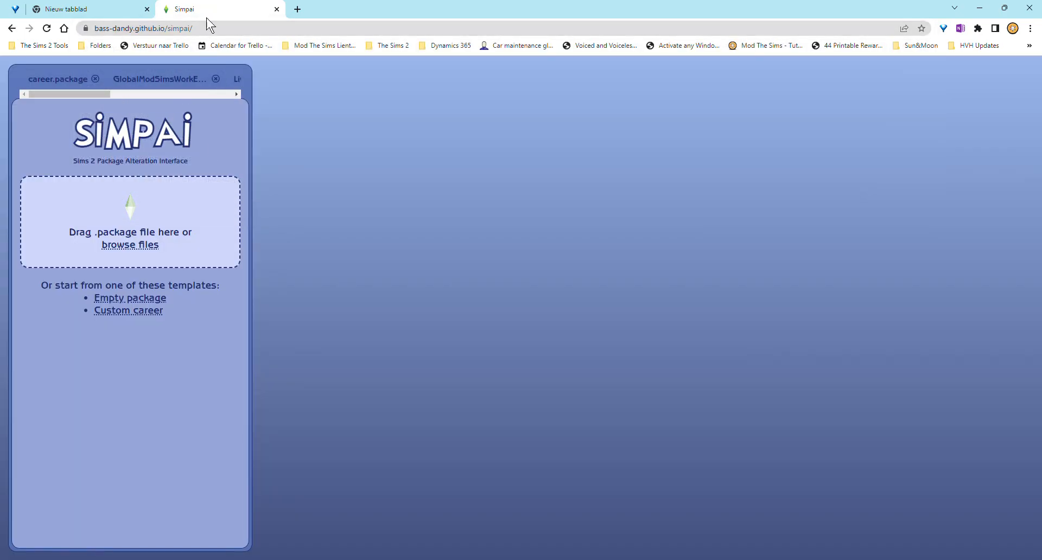
left_click_drag(207, 15, 128, 15)
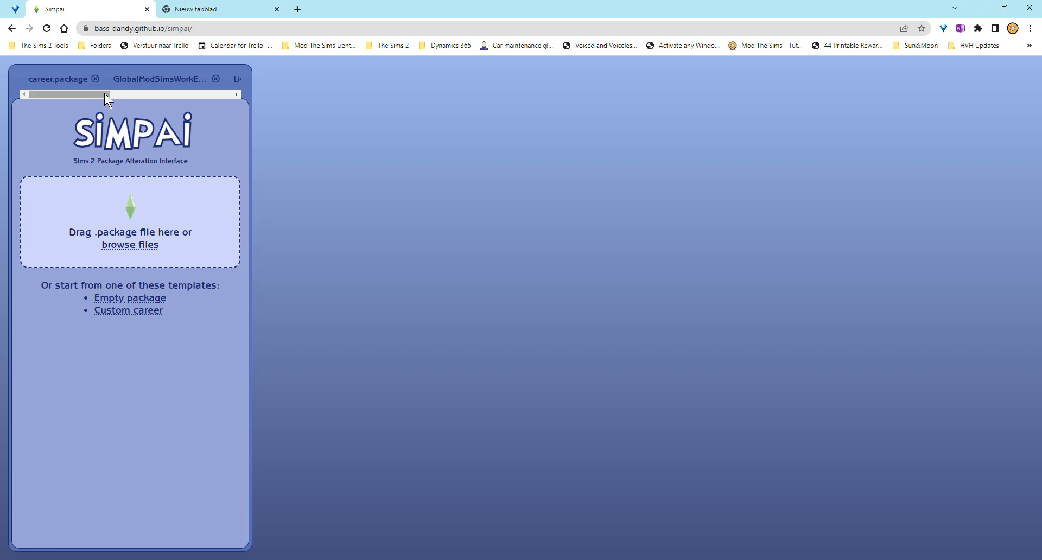
- Start a package from the Custom career template, and close that new package without keeping it
left_click_drag(102, 96, 231, 95)
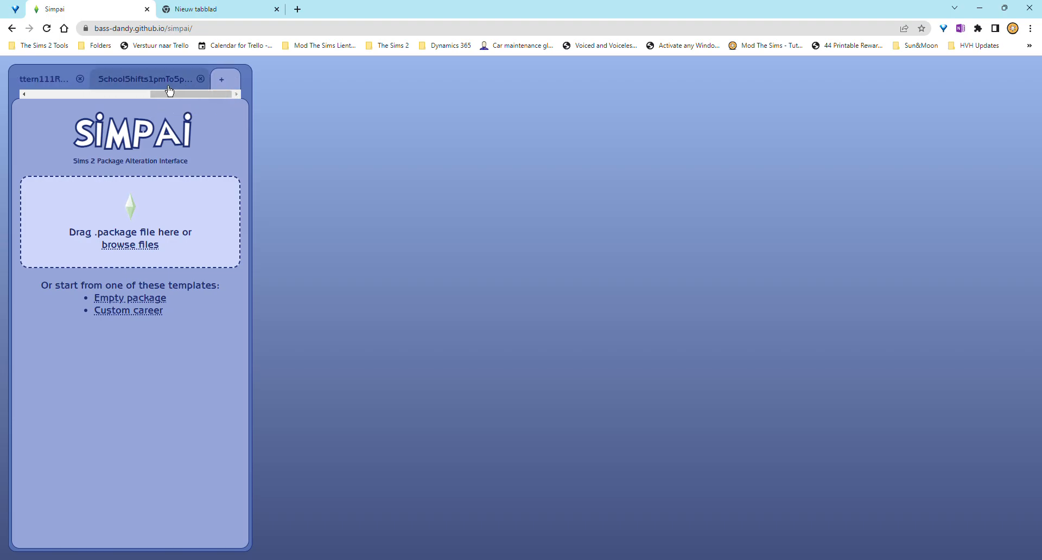
left_click(162, 81)
left_click(221, 81)
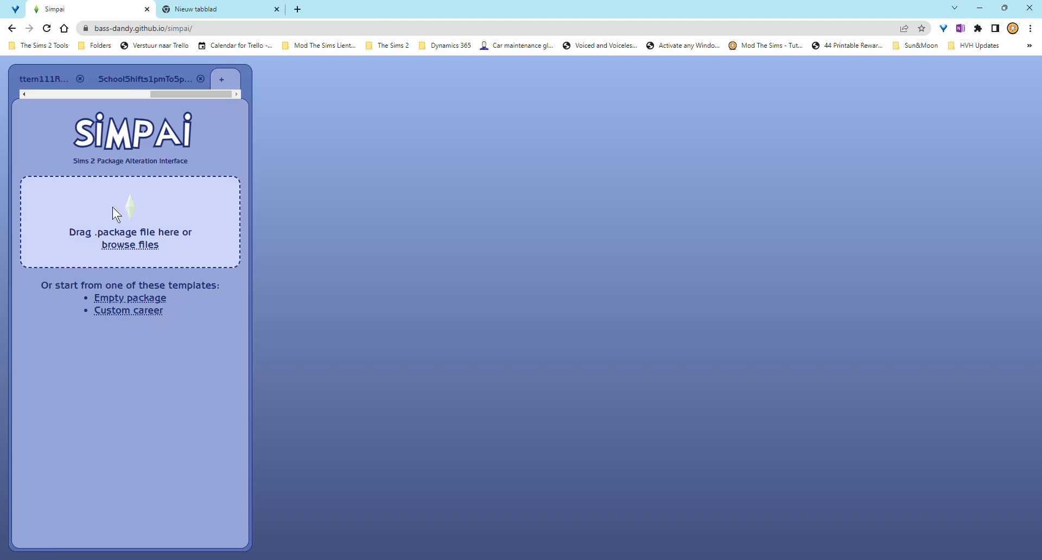
mouse_move(177, 97)
left_mouse_down()
mouse_move(79, 100)
mouse_move(179, 102)
left_mouse_up()
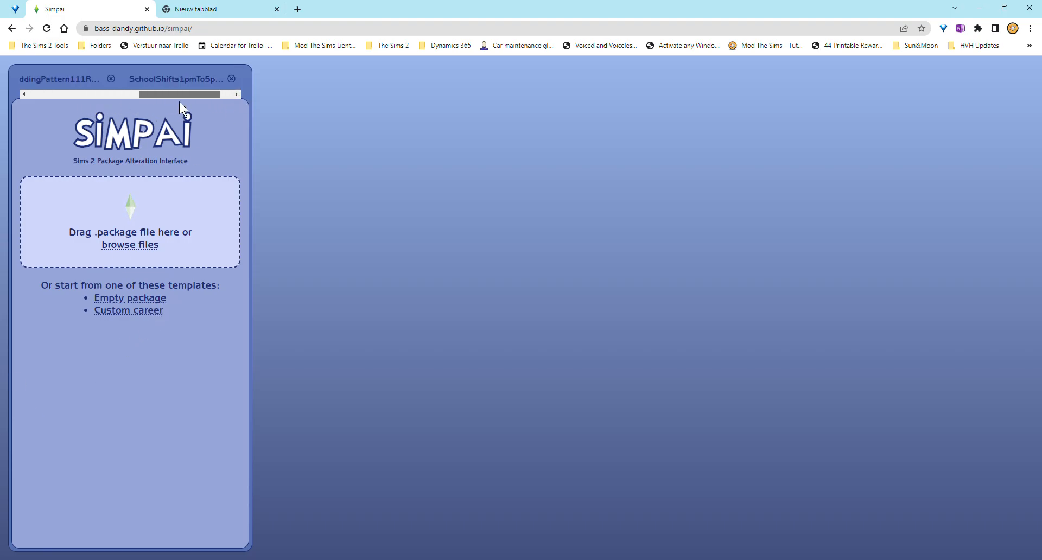
left_click(116, 311)
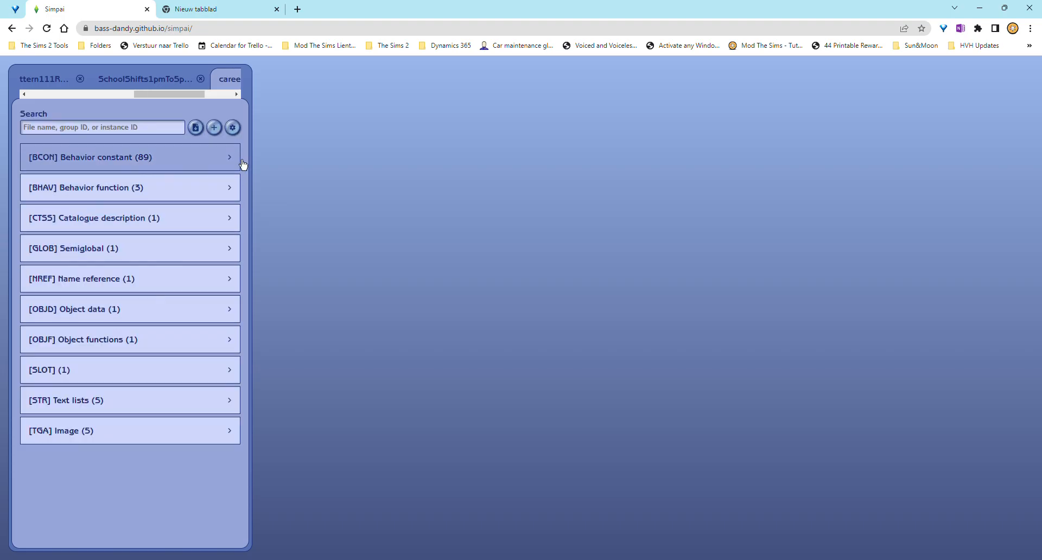
left_click_drag(167, 96, 213, 99)
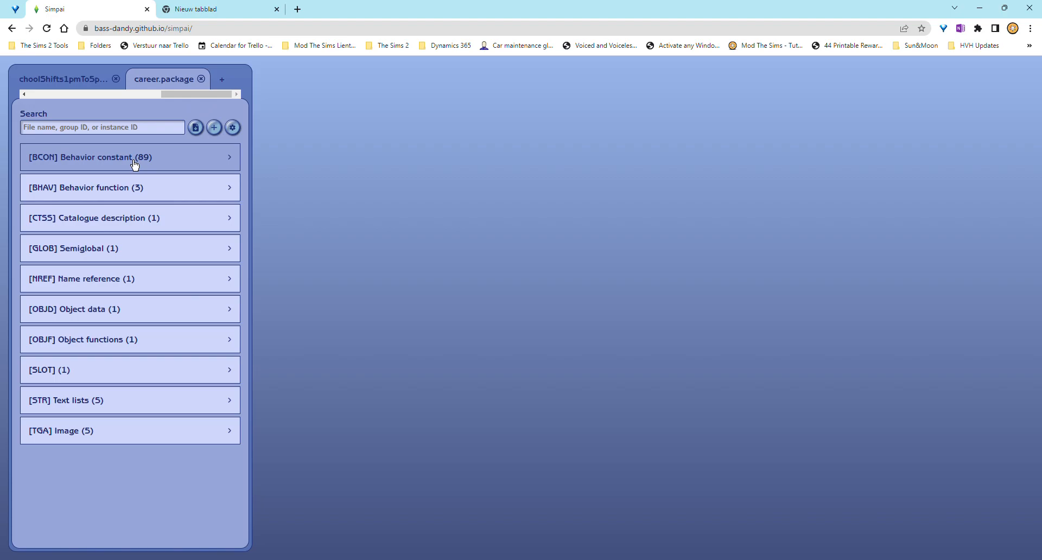
left_click(200, 79)
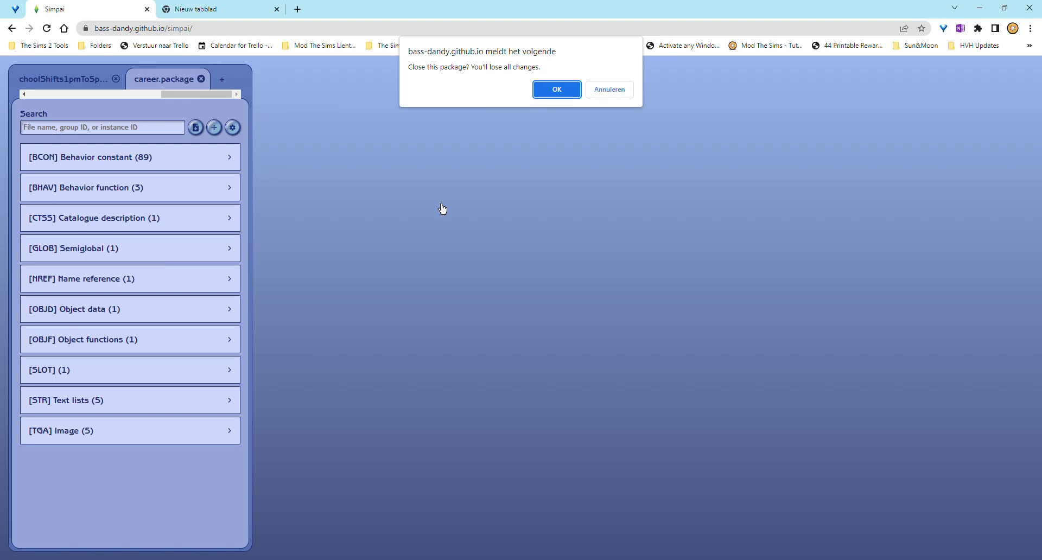
left_click(555, 90)
- Switch to the first career.package and open its Tuning - Daily Wages behavior constant
left_click_drag(191, 97, 48, 100)
left_click(57, 82)
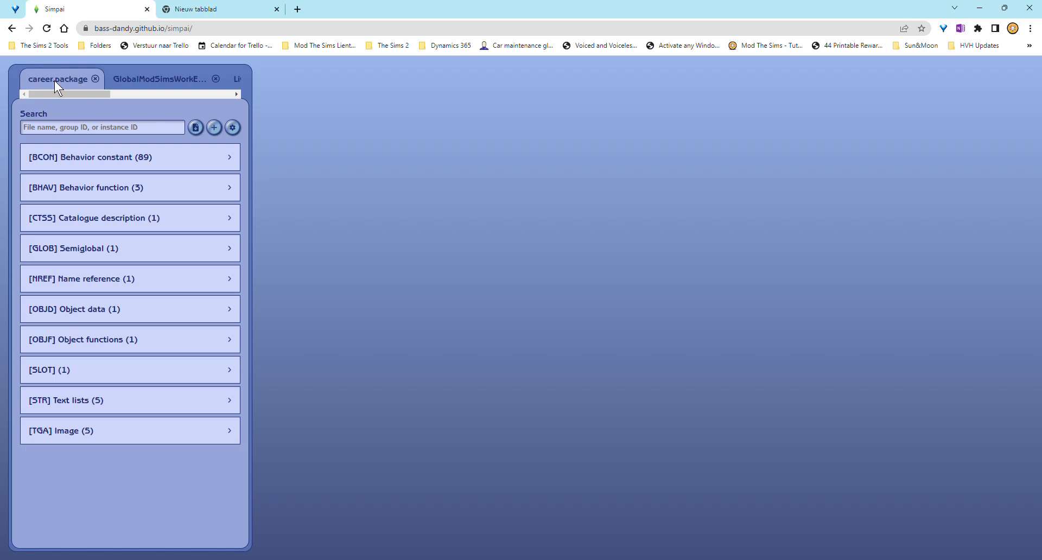
left_click(151, 168)
left_click(146, 201)
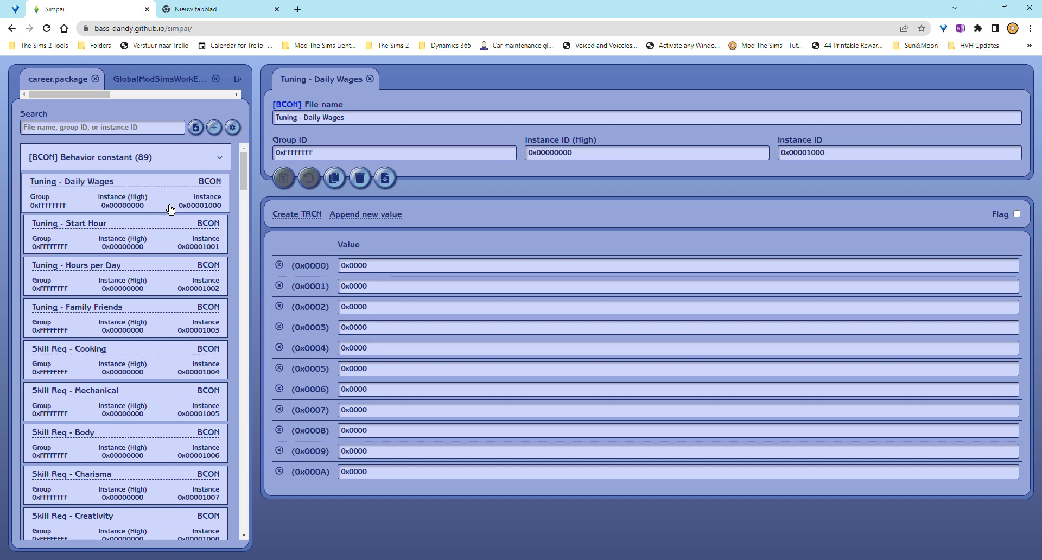
- Try 0x000A as the first Daily Wages value, and restore it to 0x0000
left_click(393, 276)
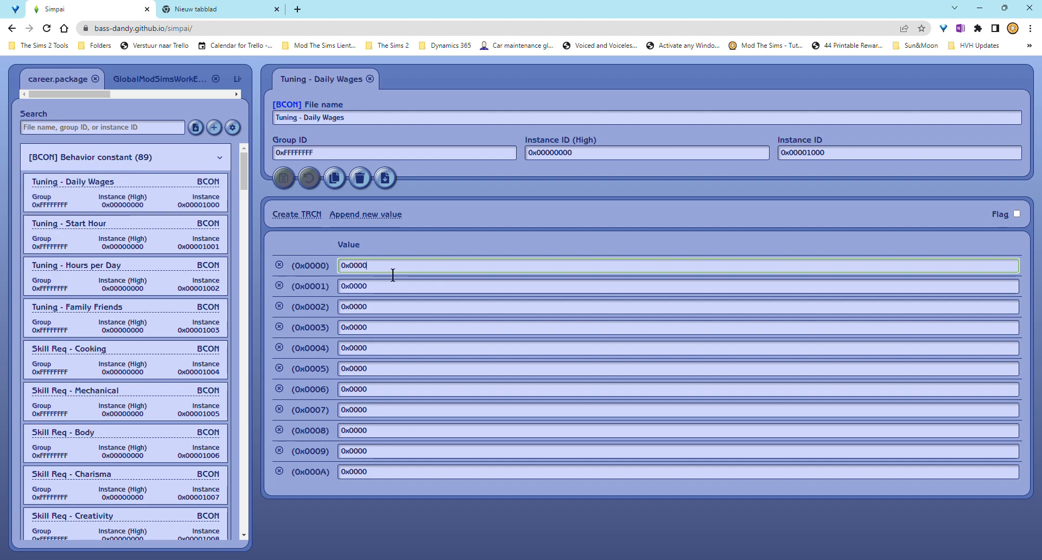
type("A")
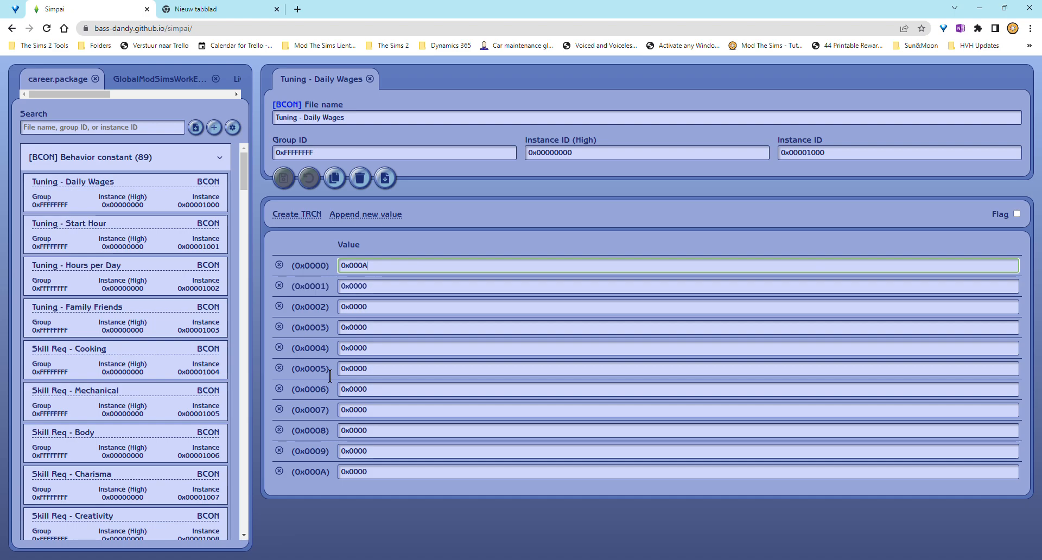
key("BackSpace")
type("0")
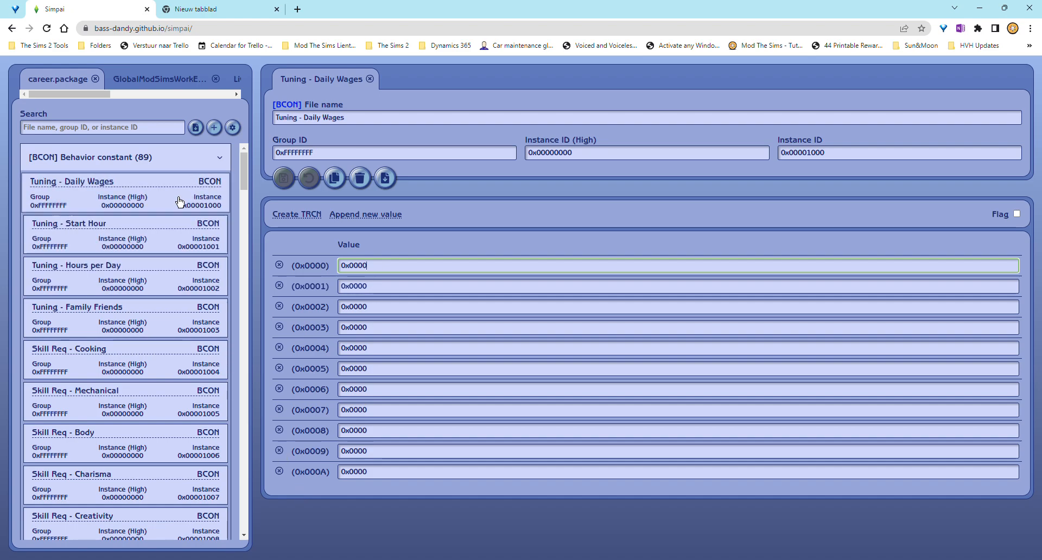
- Open the JobData - Adult - Servants object data resource to view its GUID and catalog sort settings
left_click(175, 163)
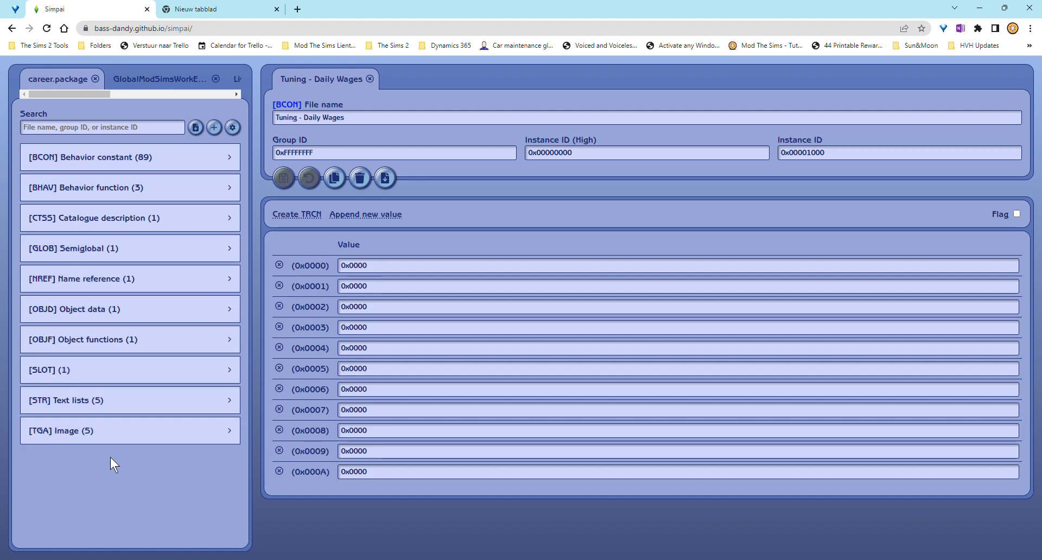
left_click(184, 322)
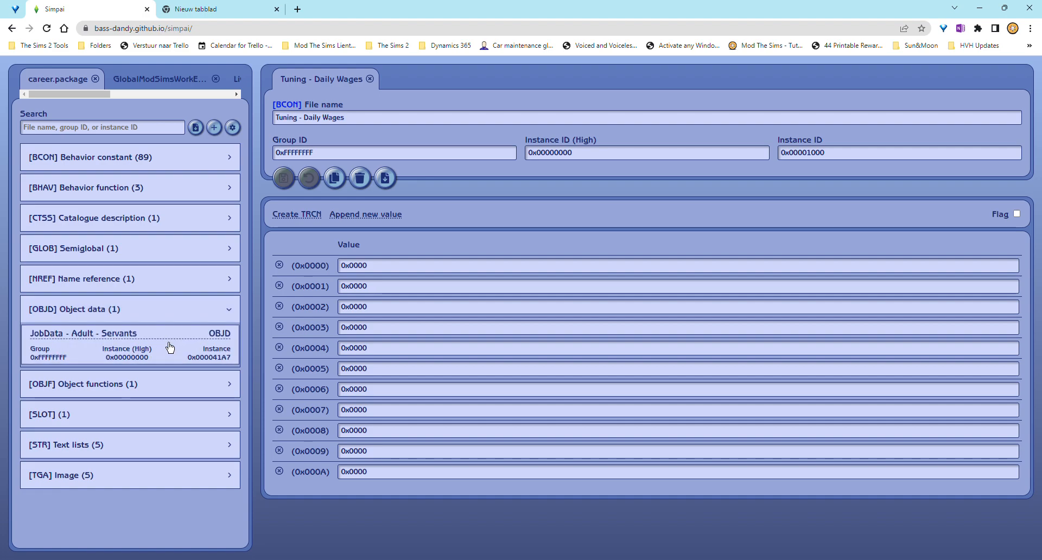
left_click(189, 352)
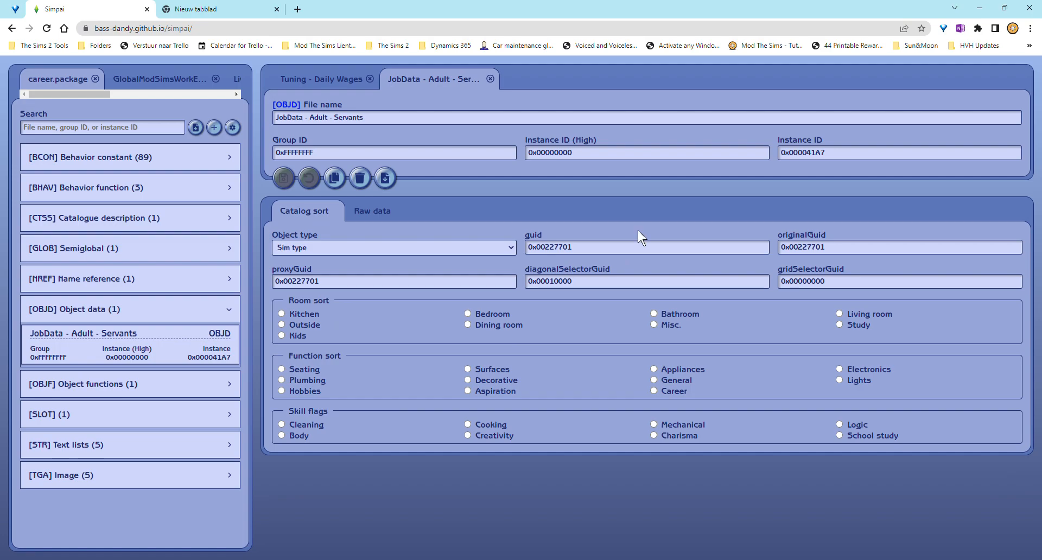
left_click(158, 318)
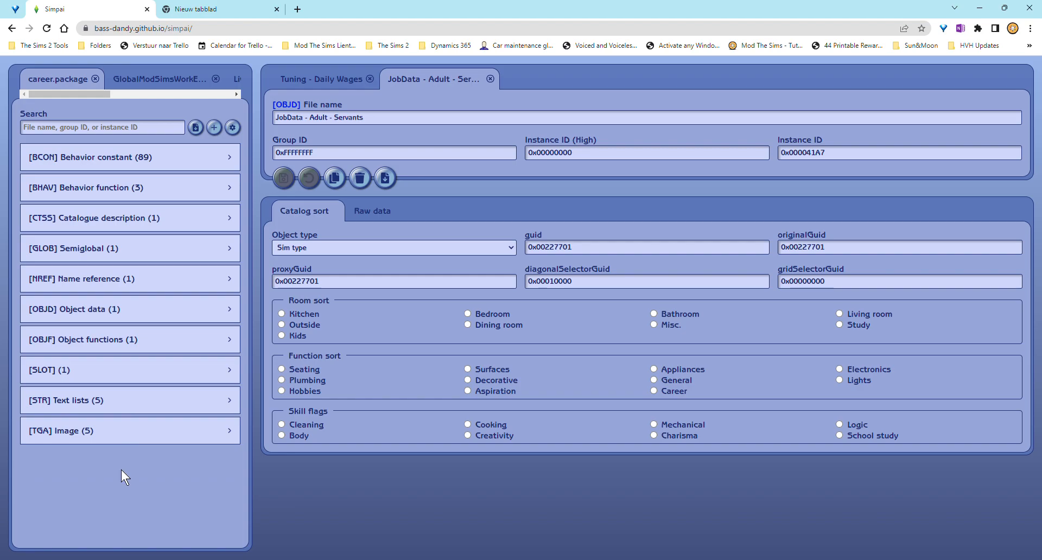
- Open the unnamed text list with instance 0x00000093, which holds the job titles and descriptions
left_click(139, 412)
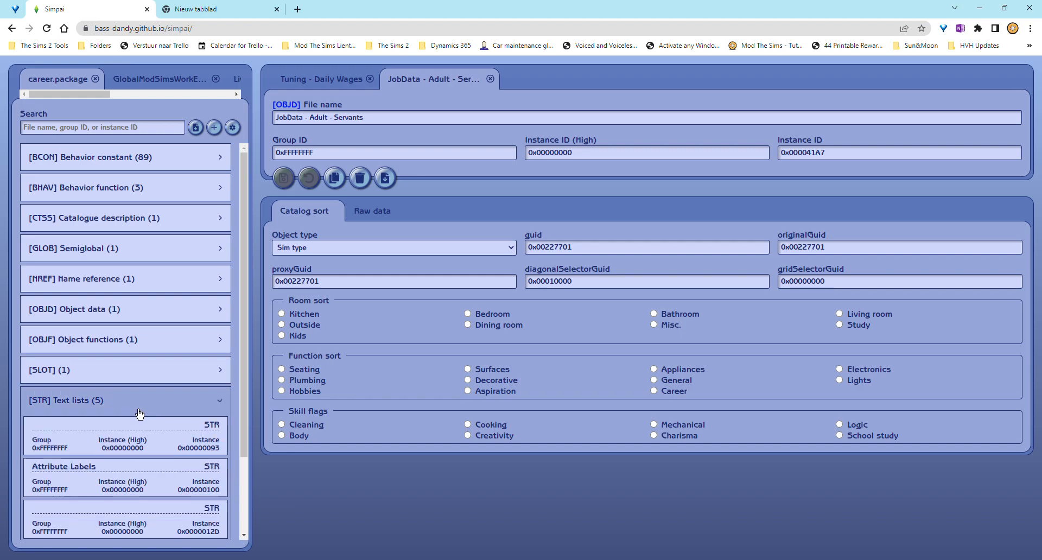
scroll(140, 416, "down", 3)
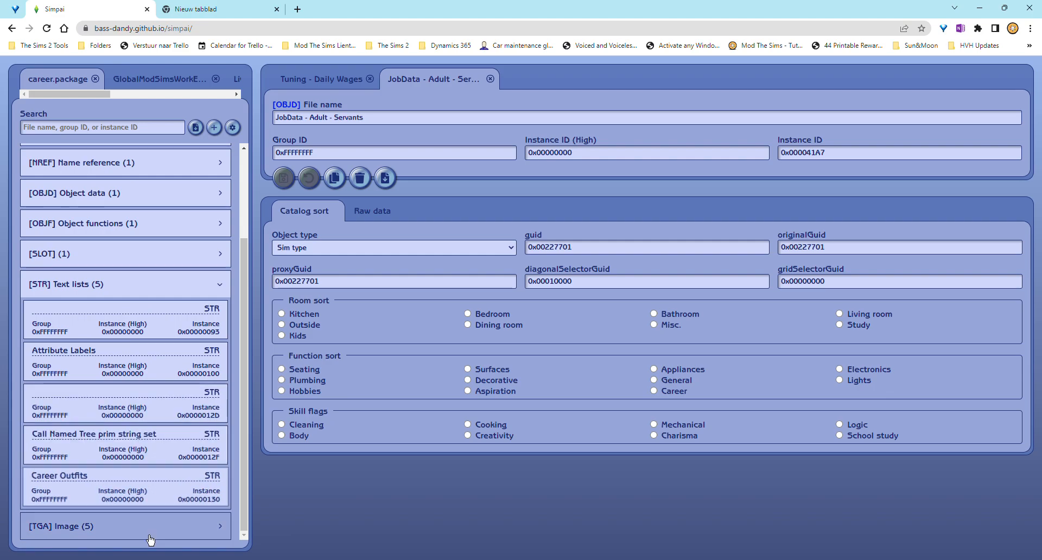
left_click(163, 330)
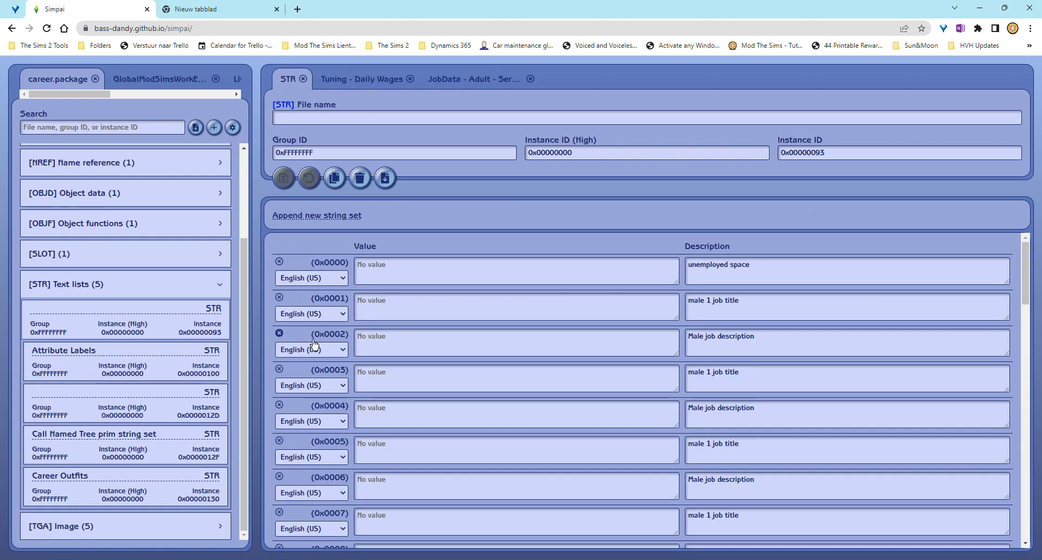
- Step through the text list's value and description fields from entry 0x0000 to entry 0x0004, and collapse the text lists
left_click(391, 279)
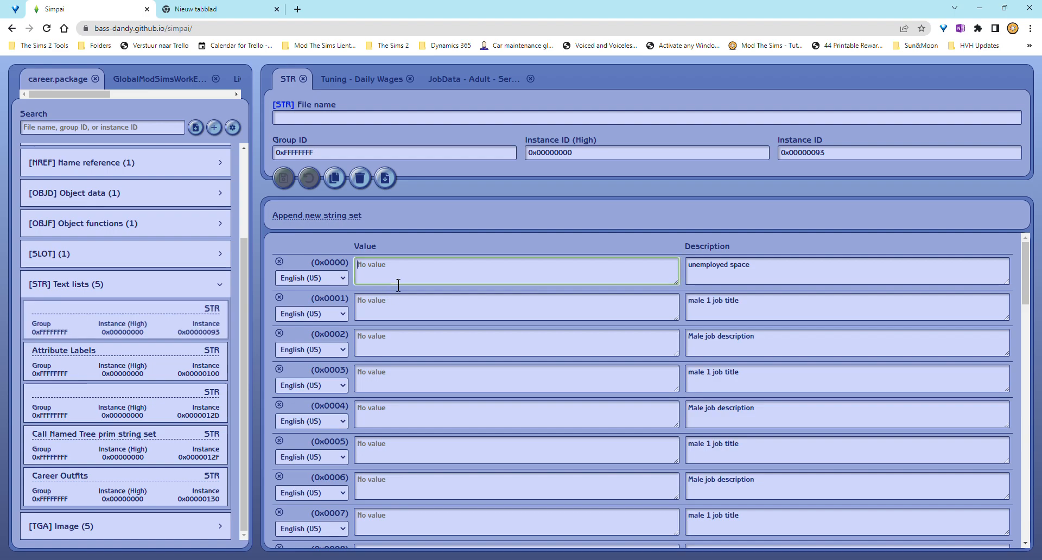
key("Tab")
key("Tab")
key("Tab")
key("Tab")
key("Tab")
key("Tab")
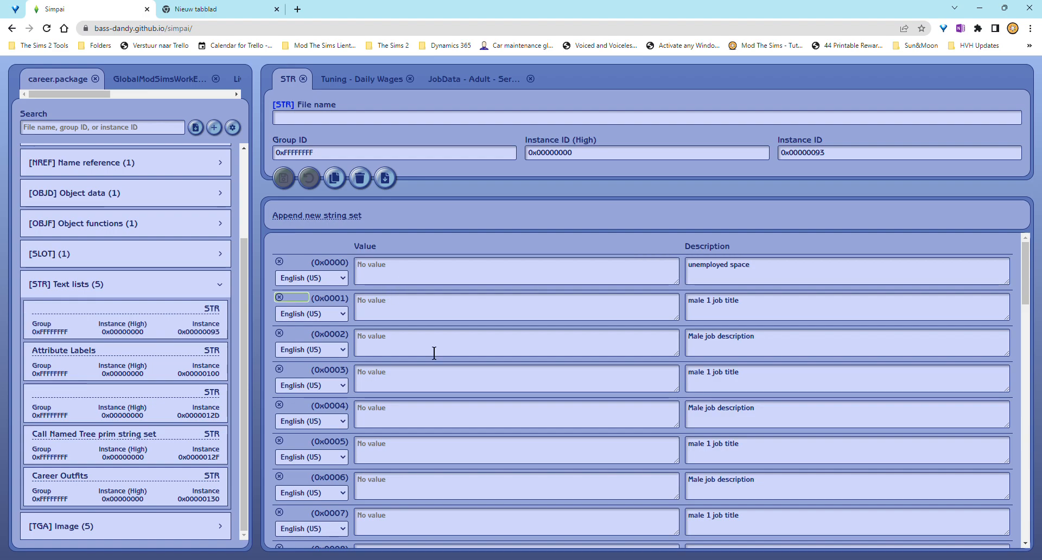
key("Tab")
key("Tab")
key("Tab")
key("Tab")
key("Tab")
key("Tab")
key("Tab")
key("Tab")
key("Tab")
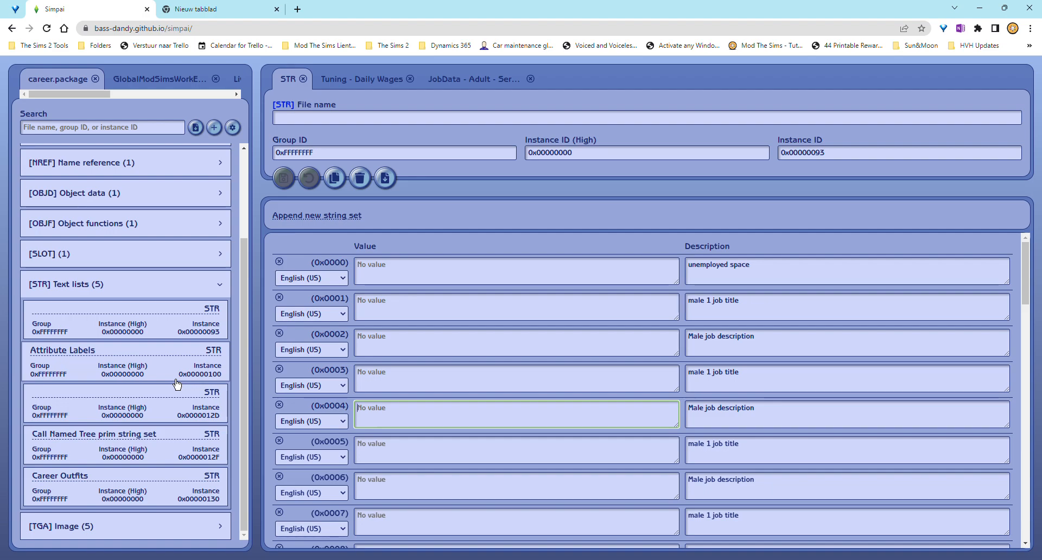
left_click(142, 296)
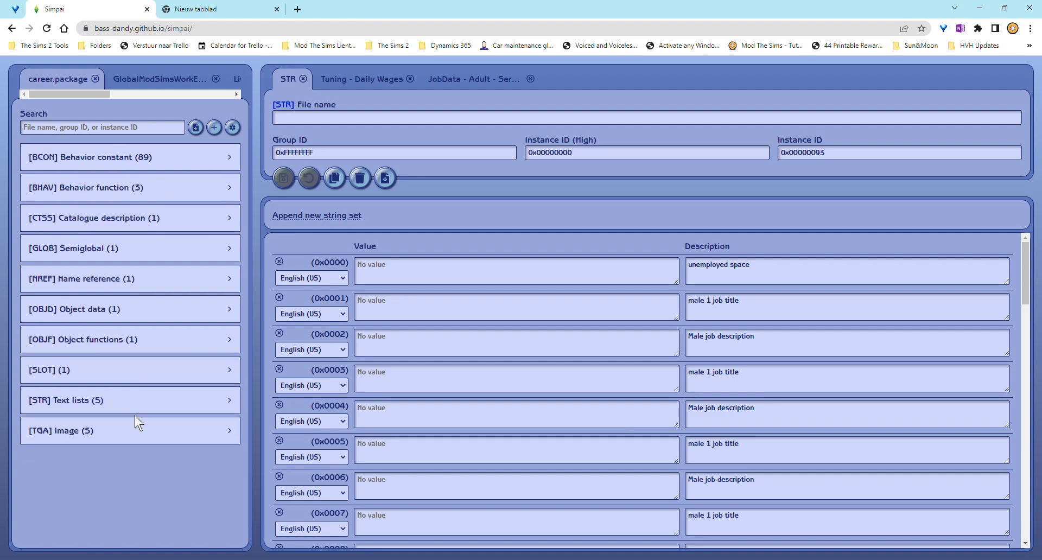
- Open the TGA image with instance 0x00000001 and view its image file upload option, collapsing the image list when done
left_click(138, 444)
scroll(137, 444, "down", 2)
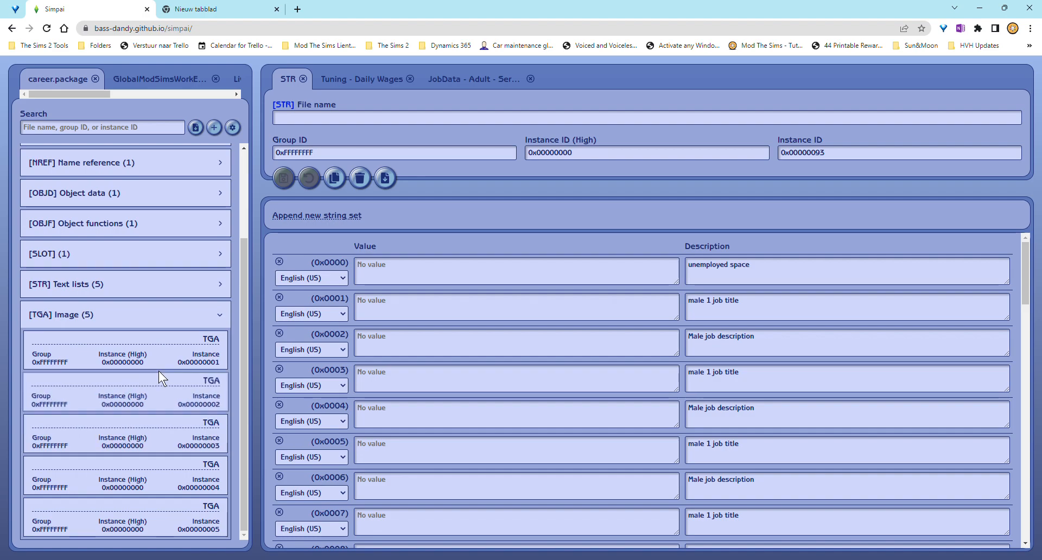
left_click(169, 360)
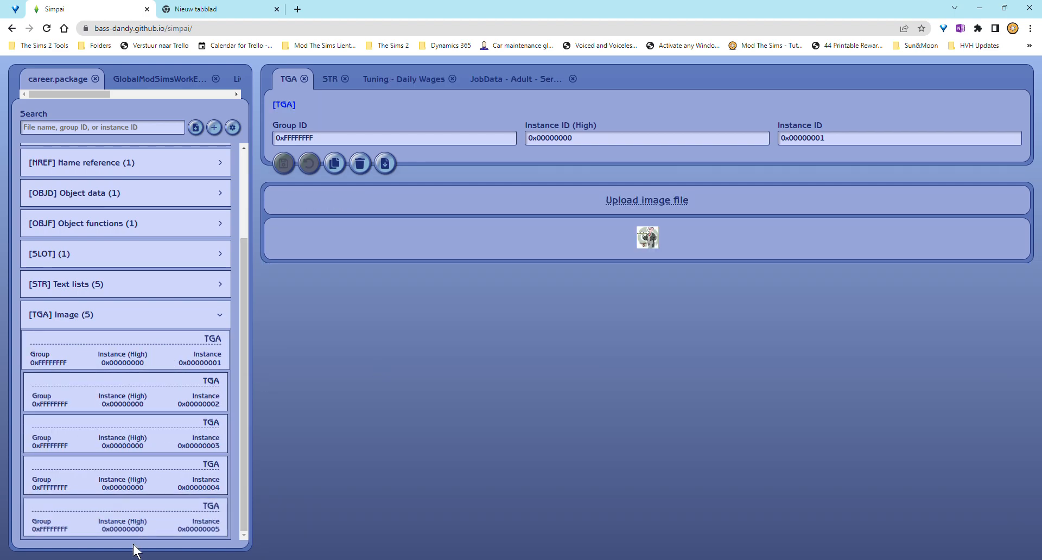
left_click(633, 209)
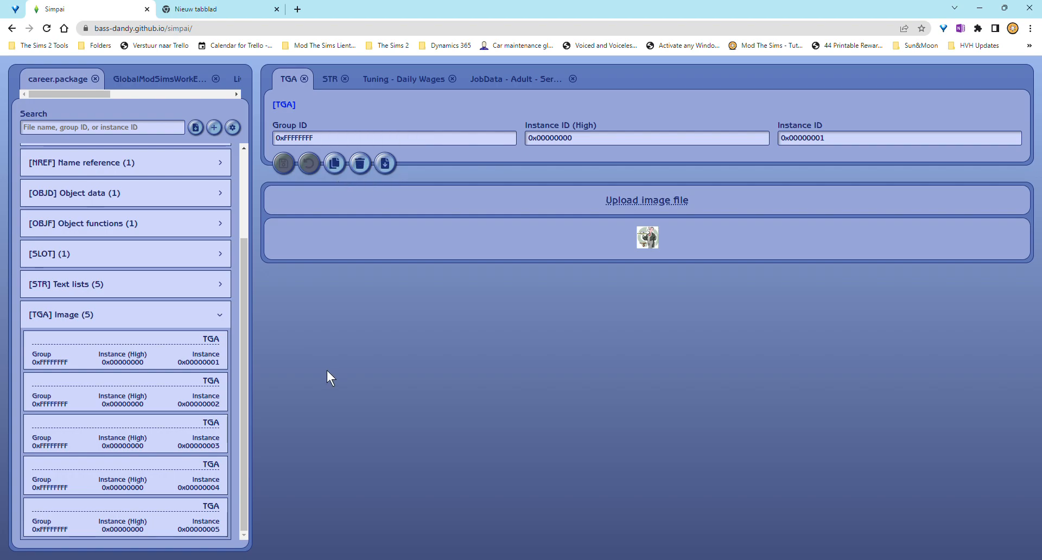
left_click(202, 322)
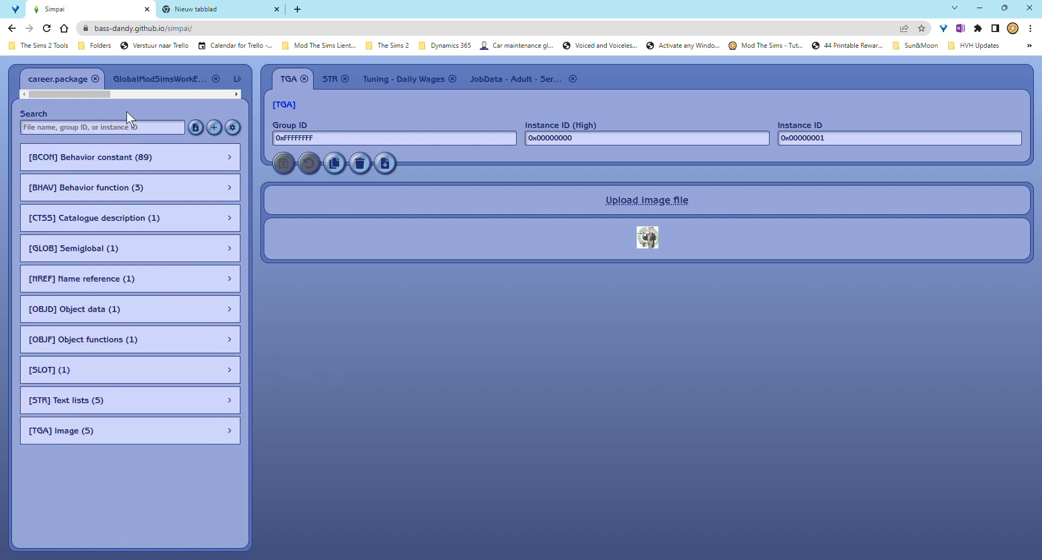
- Switch to the GlobalModSimsWorkE... package and examine the instructions of its Function - Does Sim Work Today? behavior function
left_click_drag(96, 94, 121, 97)
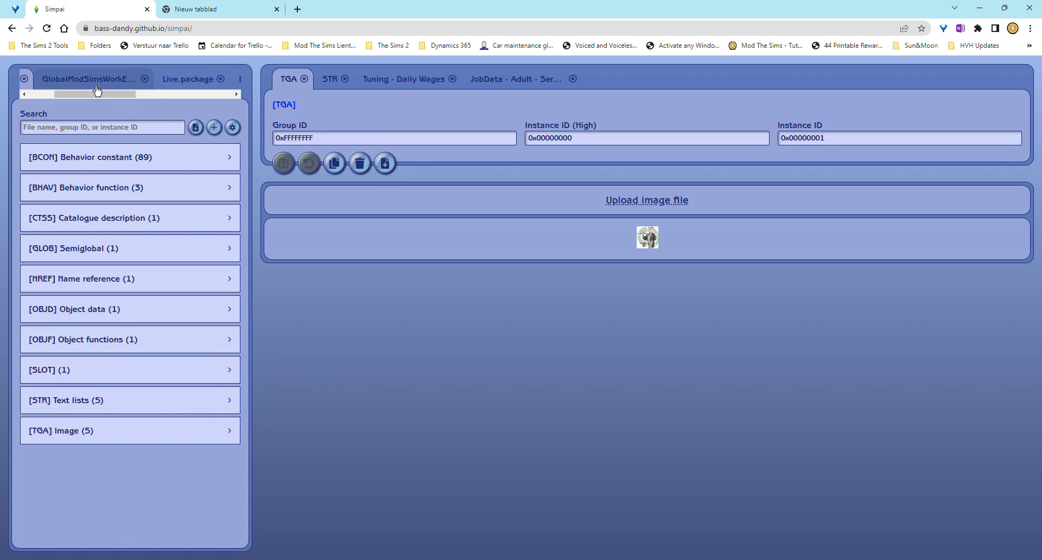
left_click(91, 82)
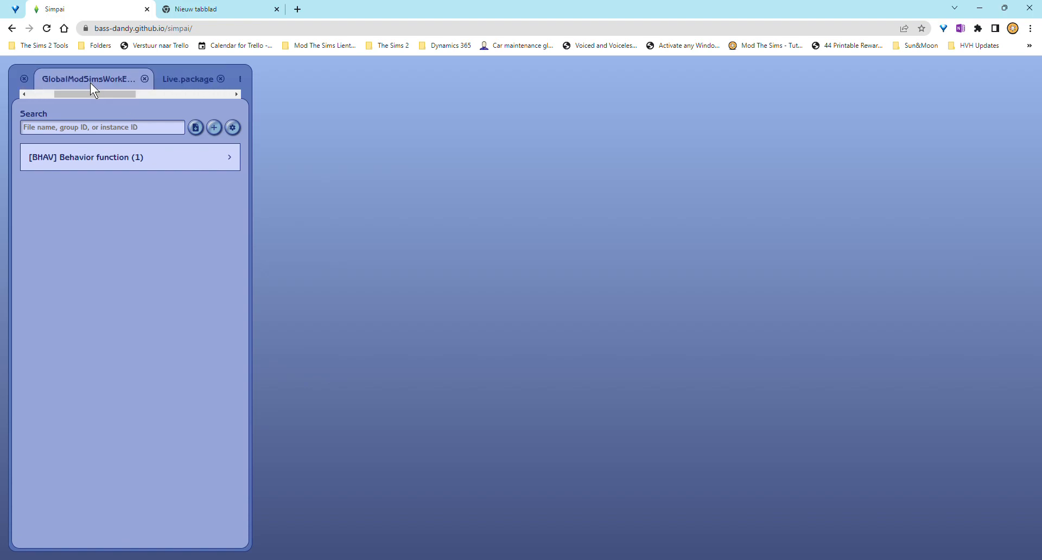
left_click(168, 166)
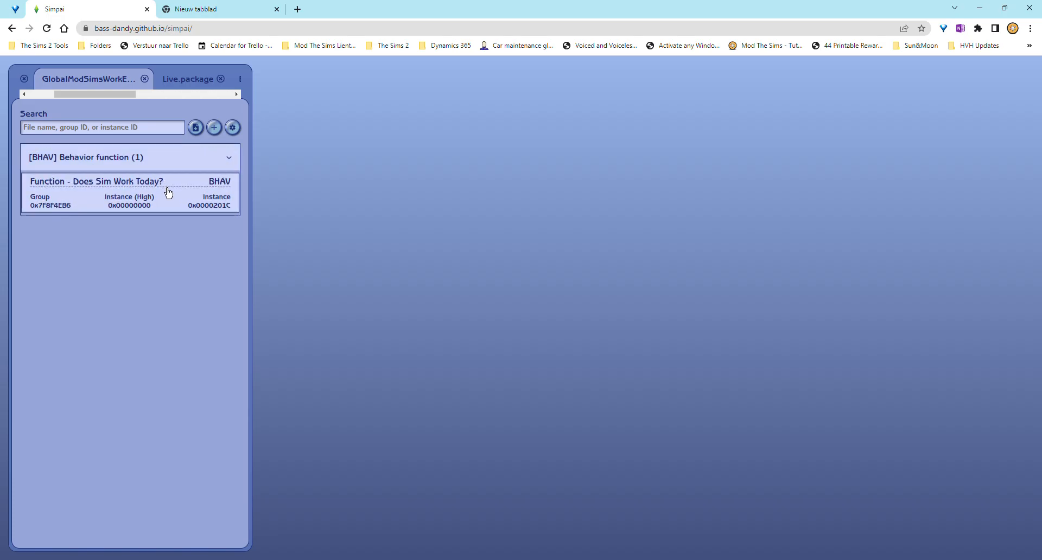
left_click(168, 192)
scroll(437, 421, "down", 3)
scroll(439, 422, "up", 3)
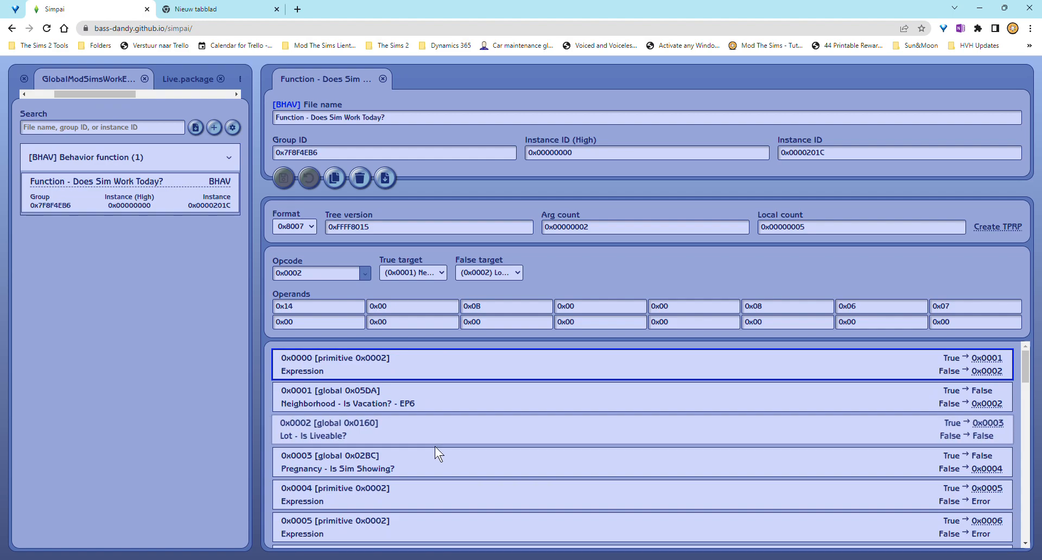
- Review the function's complete instruction list down to entry 0x0024 and return to its first instruction
scroll(434, 448, "down", 4)
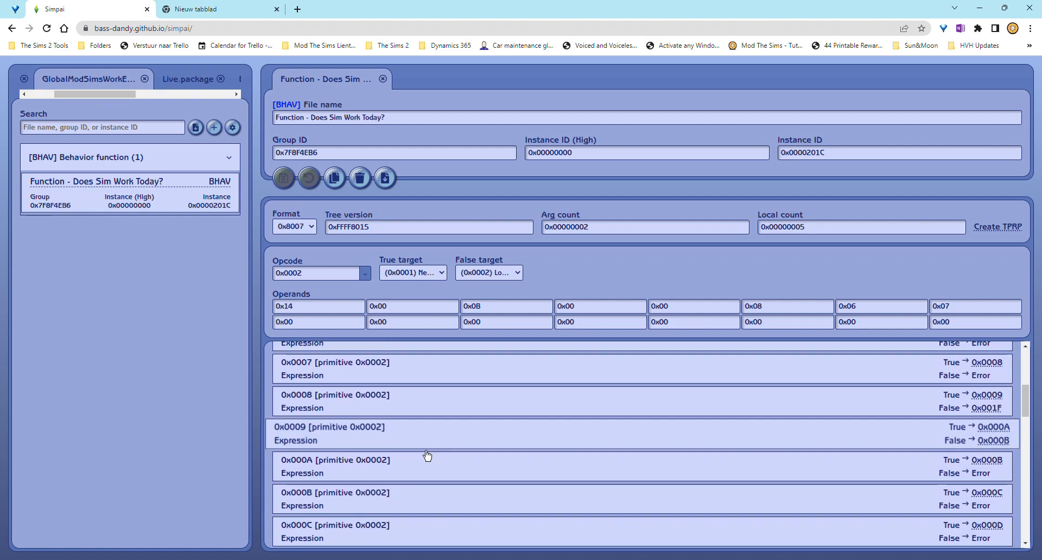
scroll(434, 478, "down", 4)
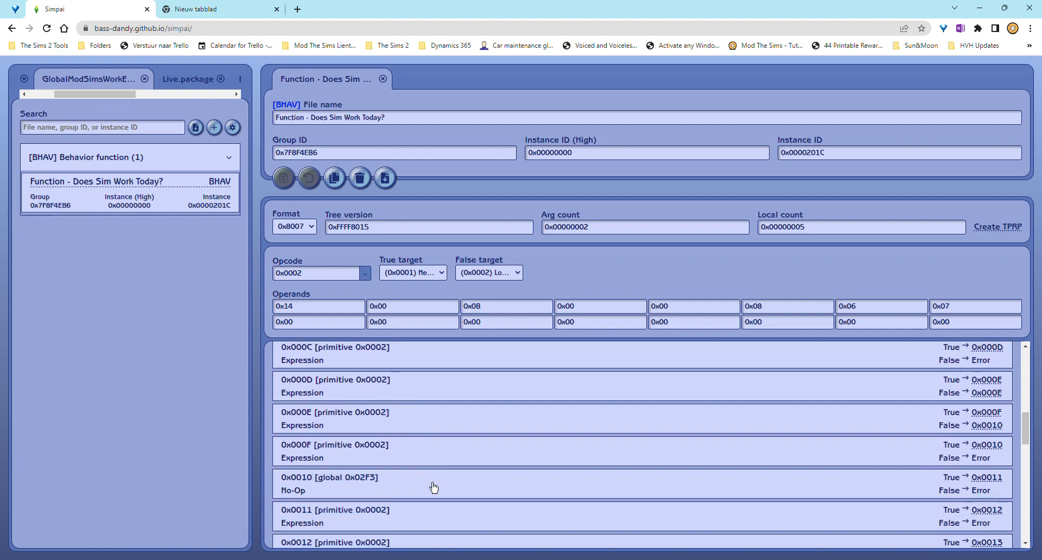
scroll(434, 489, "down", 9)
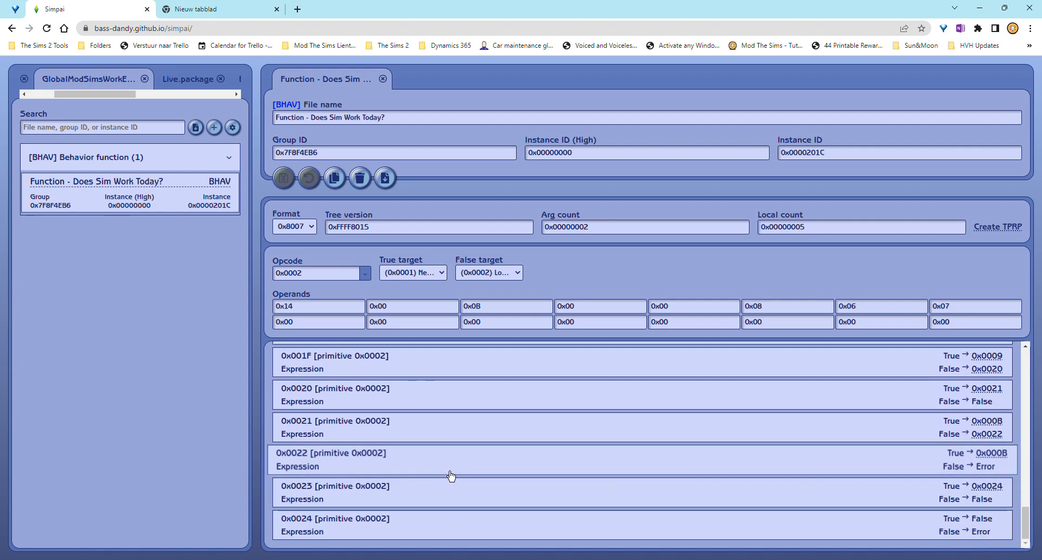
scroll(450, 466, "up", 6)
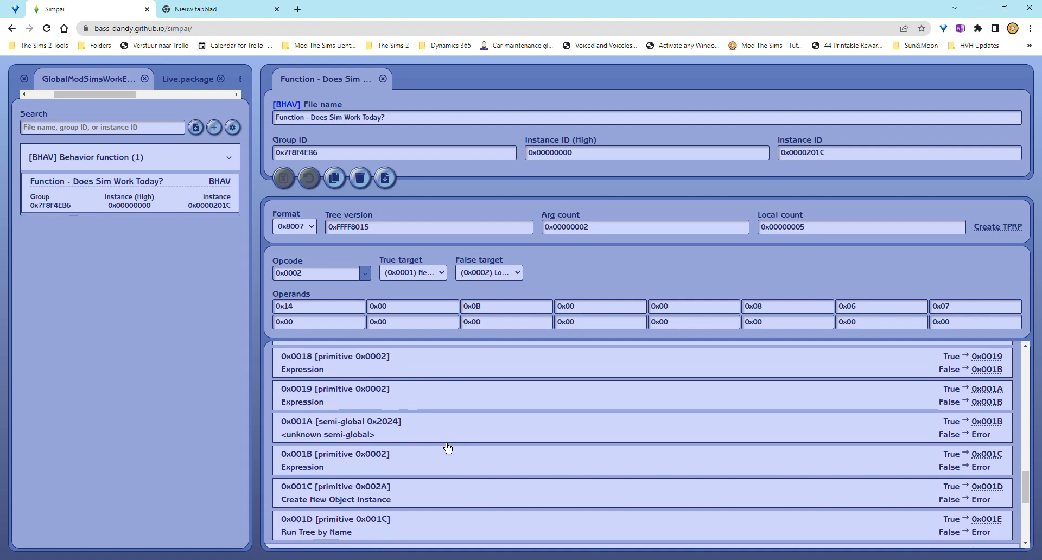
scroll(448, 448, "up", 8)
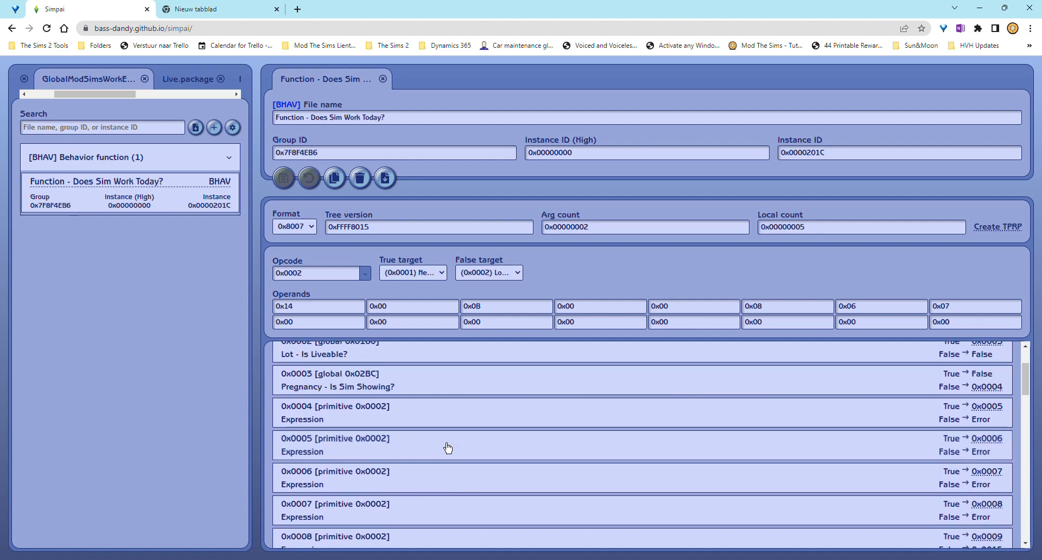
scroll(447, 448, "up", 2)
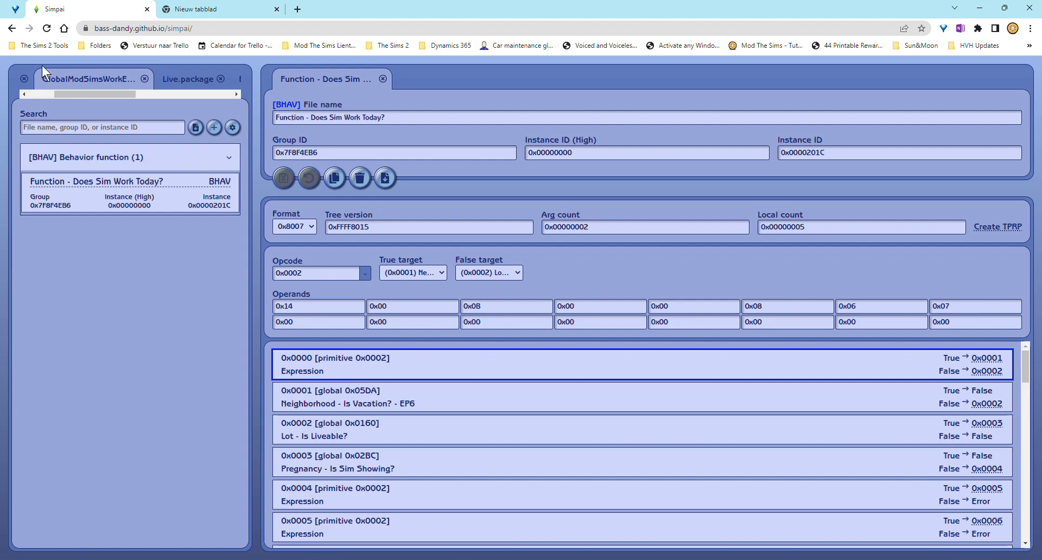
- Switch to Live.package, expand its text lists and open the Male first names list
left_click(188, 79)
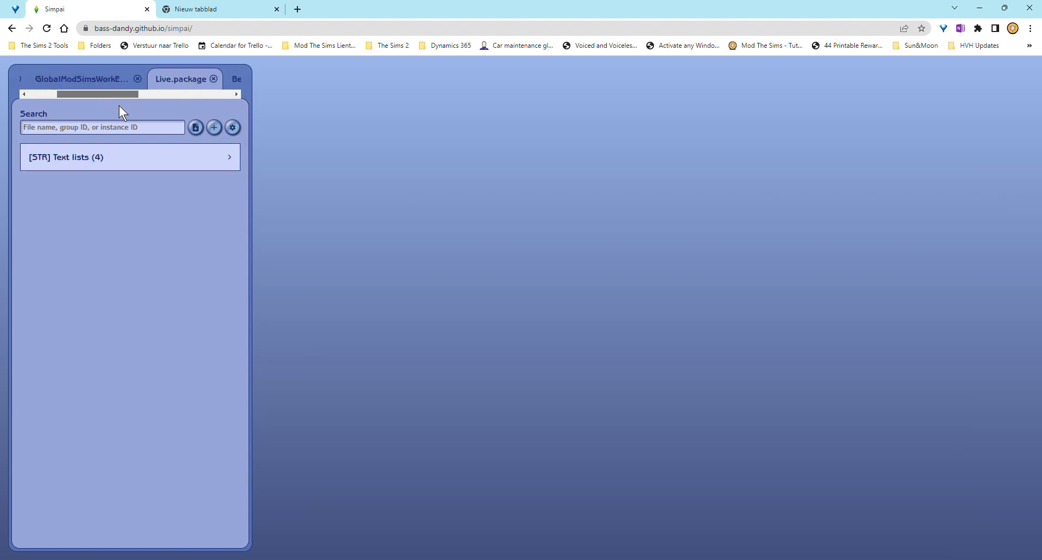
left_click(120, 174)
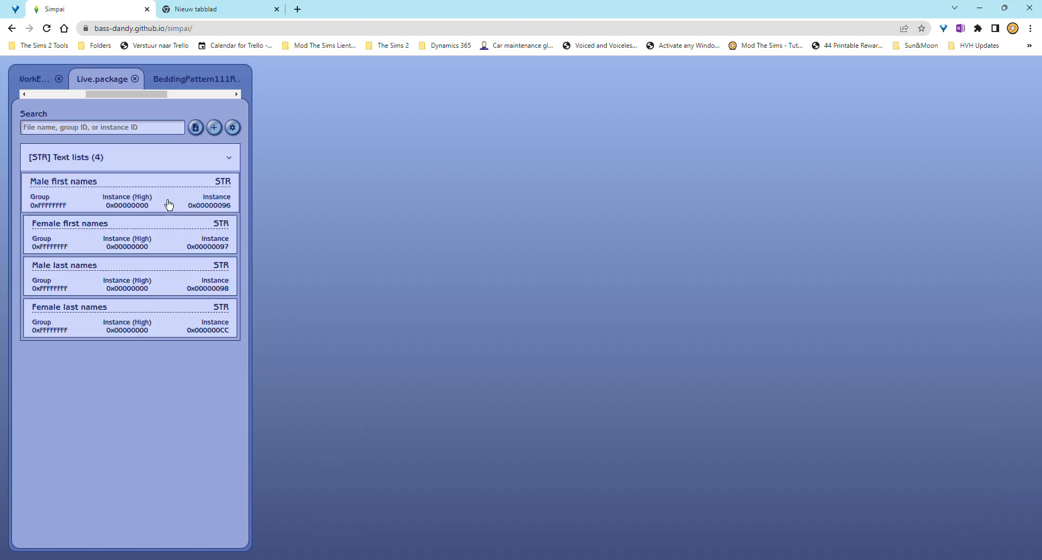
left_click(168, 204)
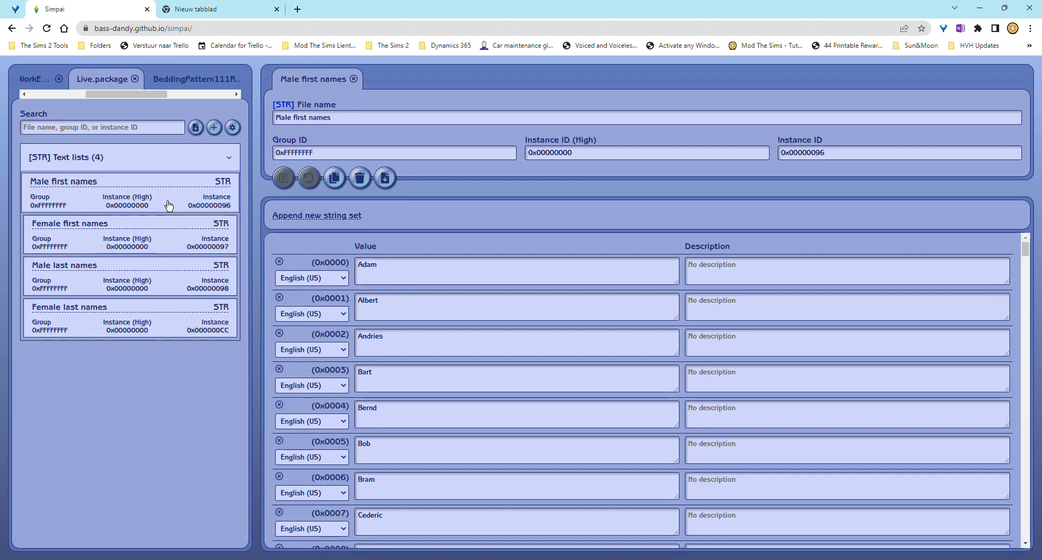
- Step through the name list's fields from the value of entry 0x0000 to the description of entry 0x0002, and glance over the following entries
left_click(403, 279)
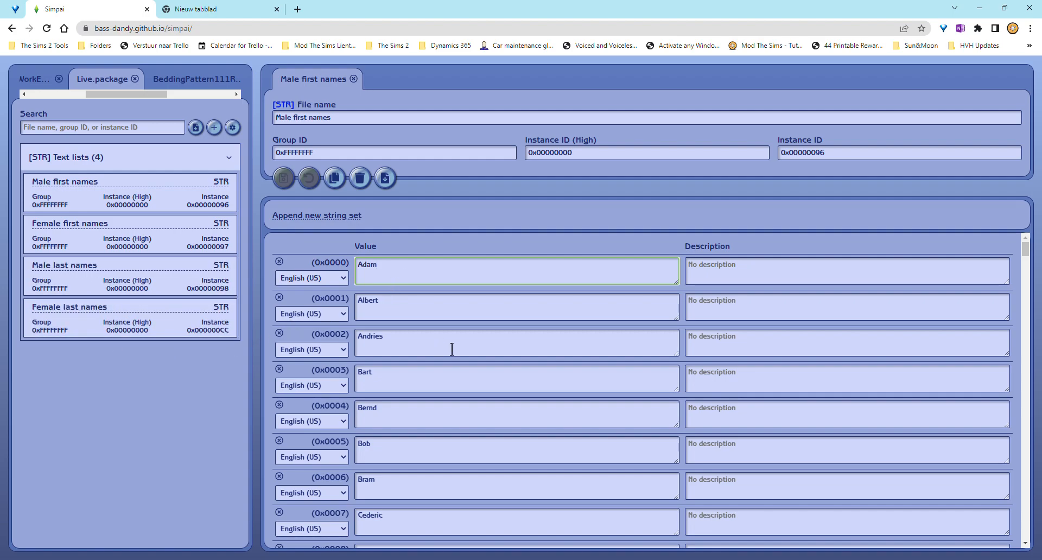
key("Tab")
key("Tab")
key("Tab")
key("Tab")
key("Tab")
key("Tab")
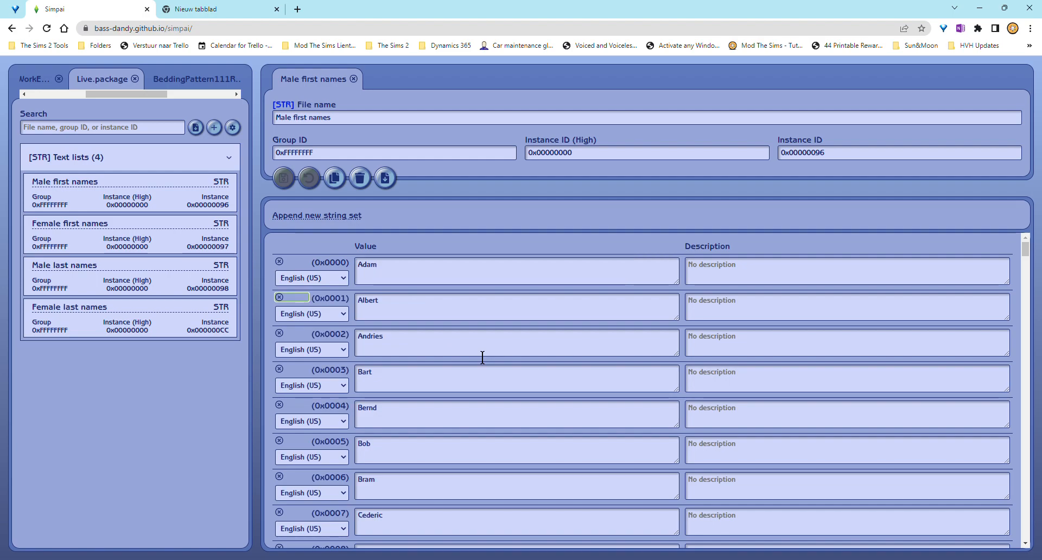
key("Tab")
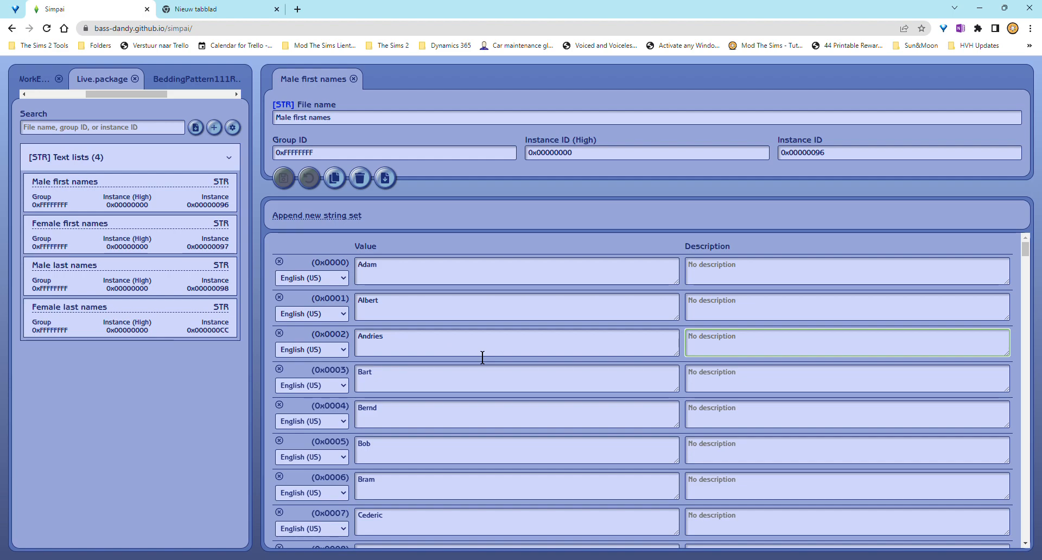
scroll(472, 357, "down", 2)
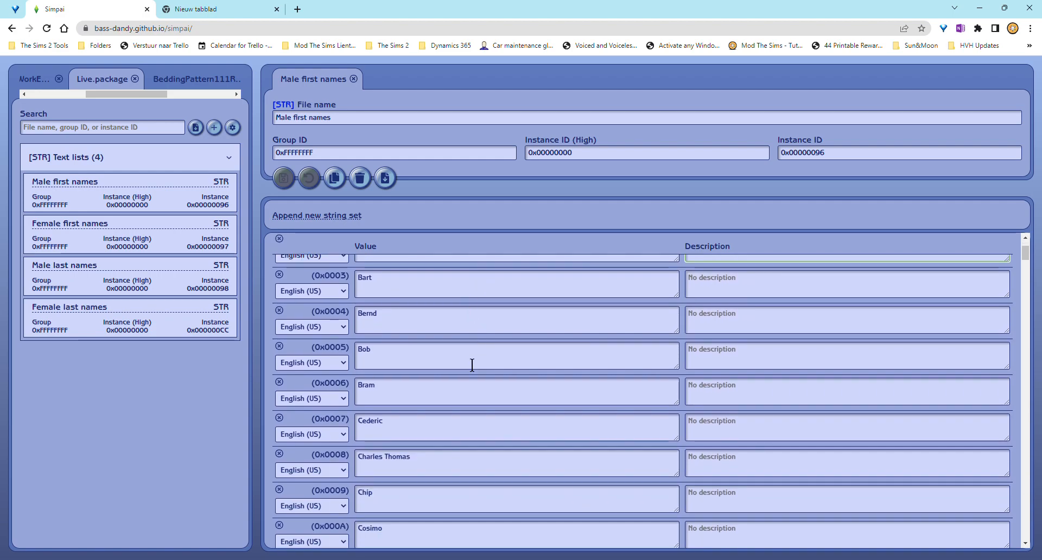
scroll(472, 364, "up", 2)
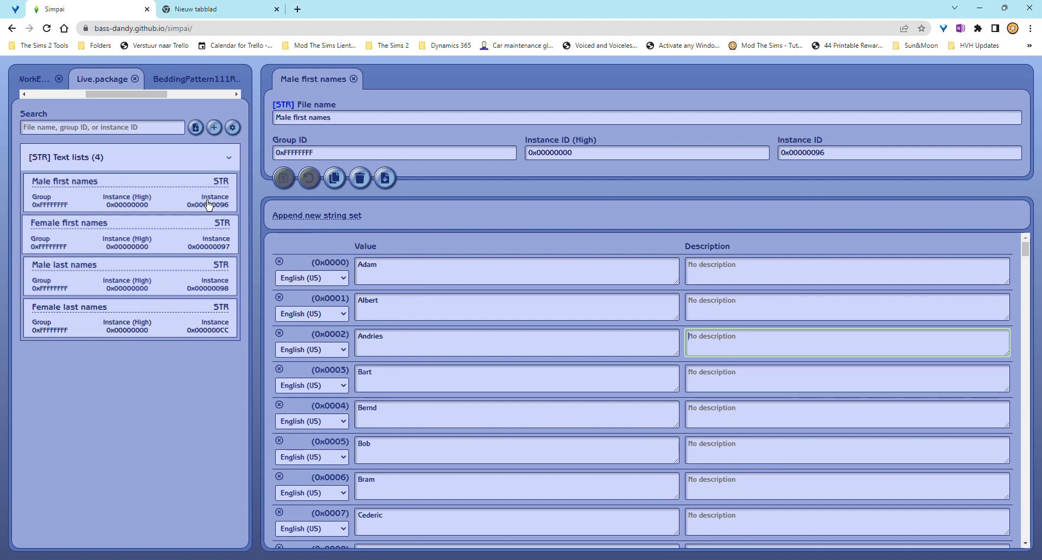
- Switch to the BeddingPattern111R... package, expand its UNK and TXTR groups and open the TXTR resource
left_click_drag(149, 96, 165, 99)
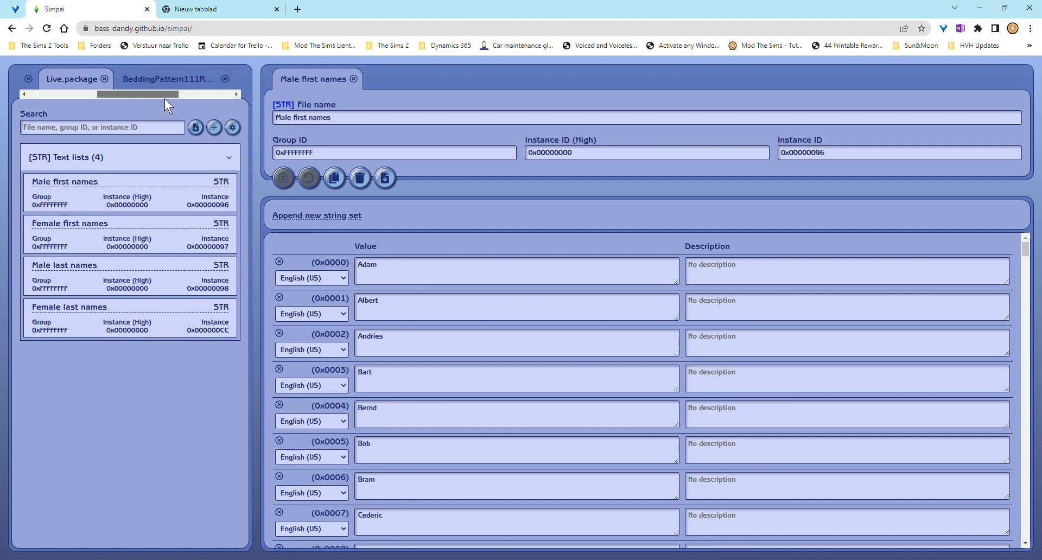
left_click(139, 86)
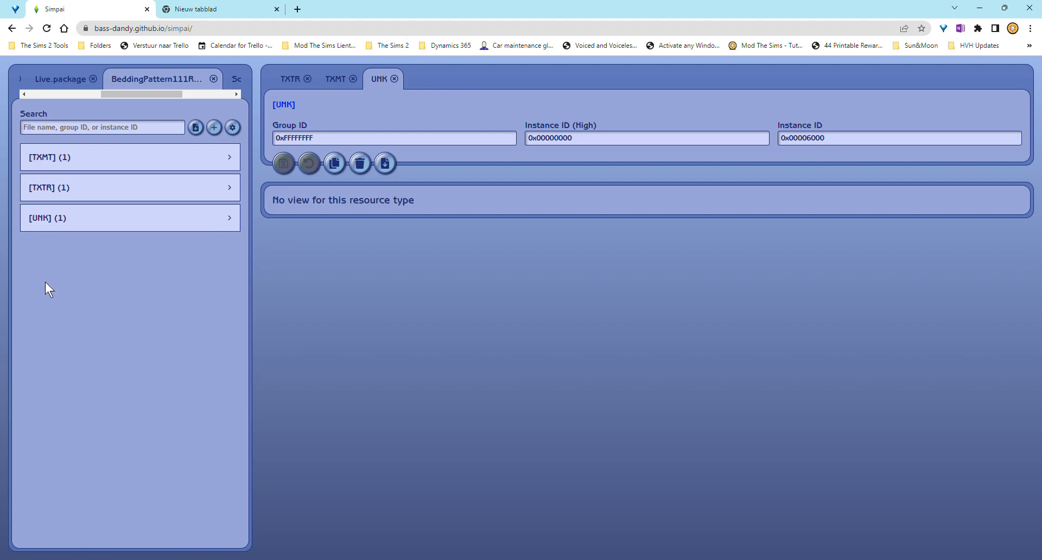
left_click(144, 231)
left_click(149, 191)
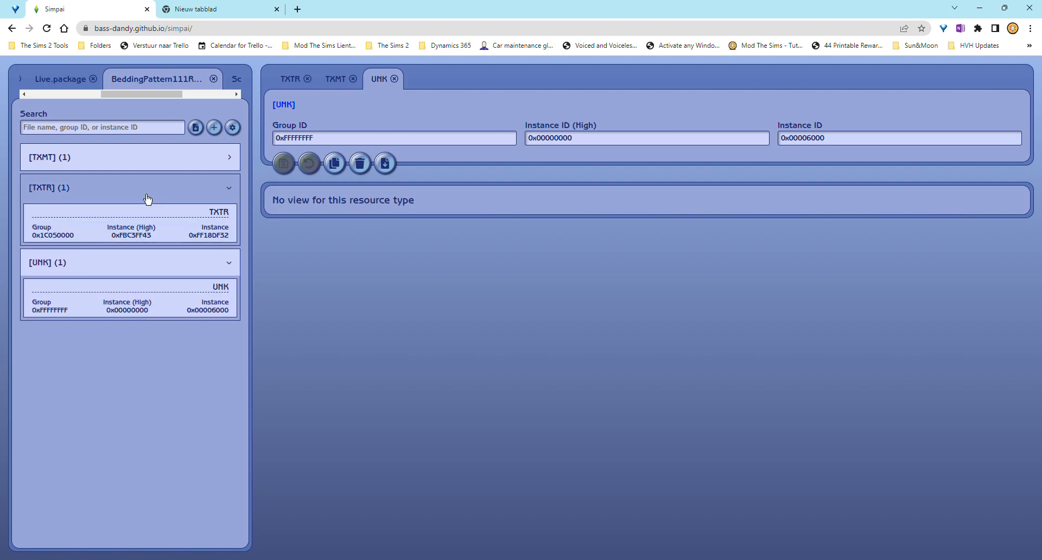
left_click(170, 225)
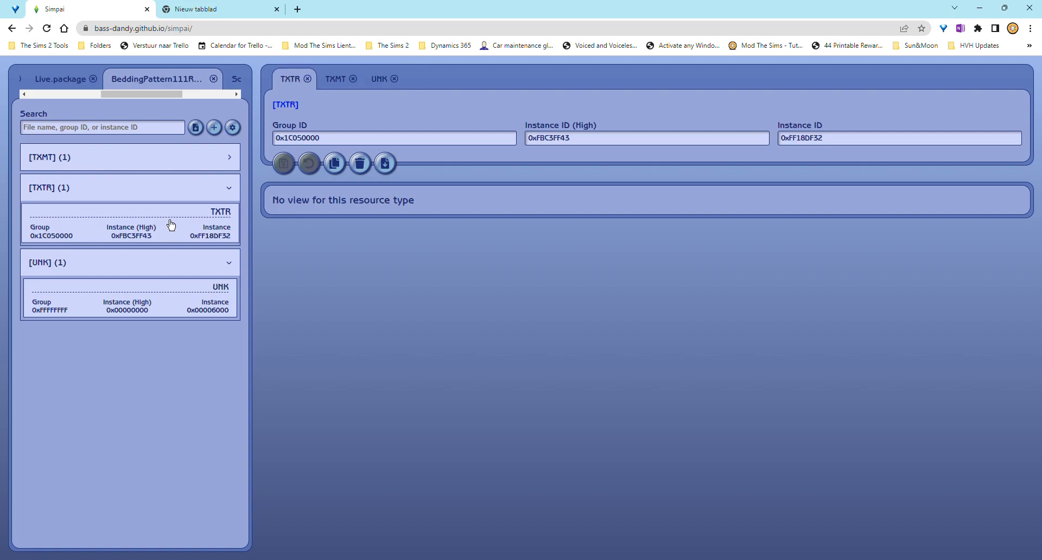
- Expand the TXMT group and view the TXMT, UNK and TXTR resources in turn, ending on TXMT
left_click(168, 162)
left_click(191, 204)
left_click(161, 344)
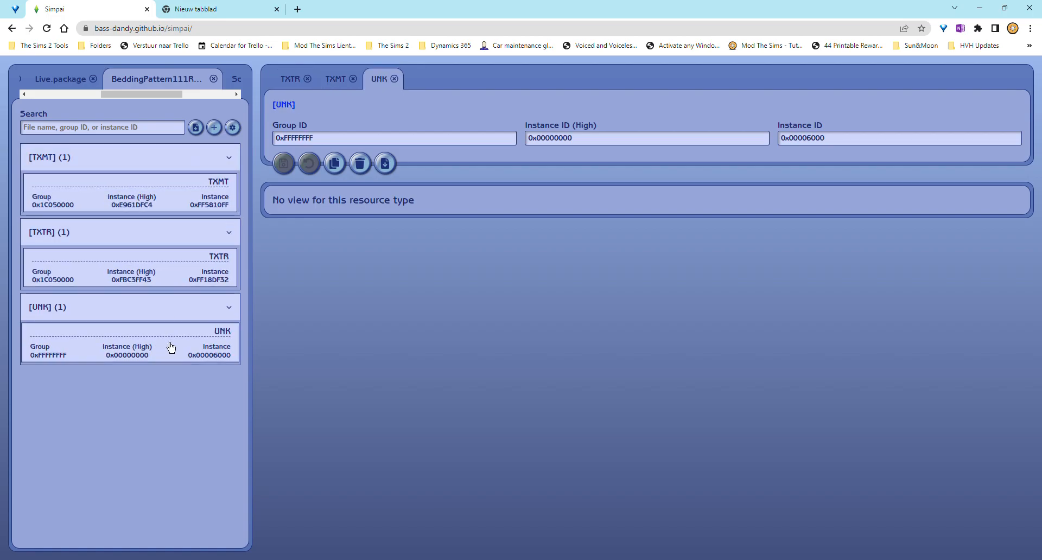
left_click(168, 268)
left_click(179, 209)
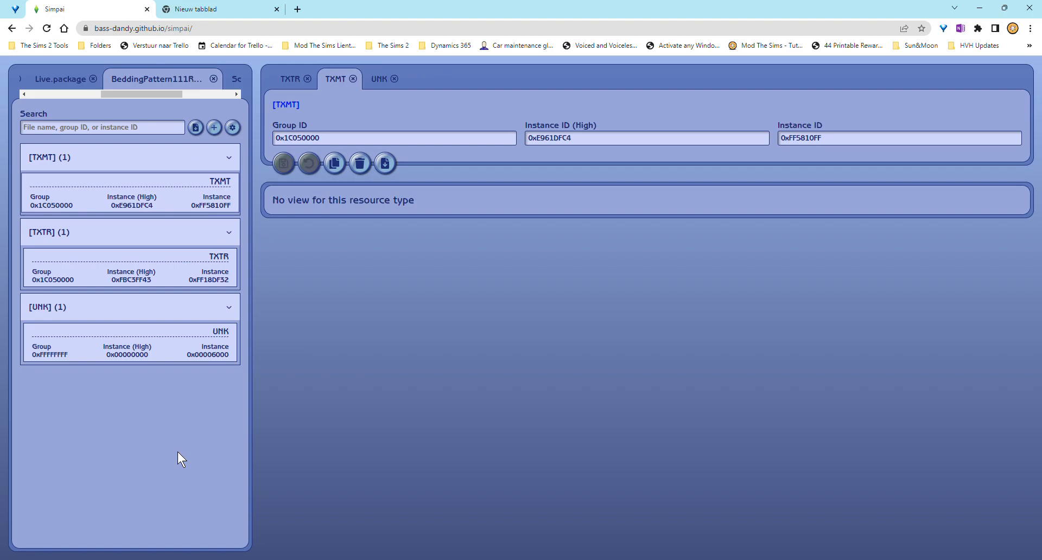
- Switch to the SchoolShifts1pmTo5p... package and open its catalogue description resource
left_click_drag(172, 95, 223, 88)
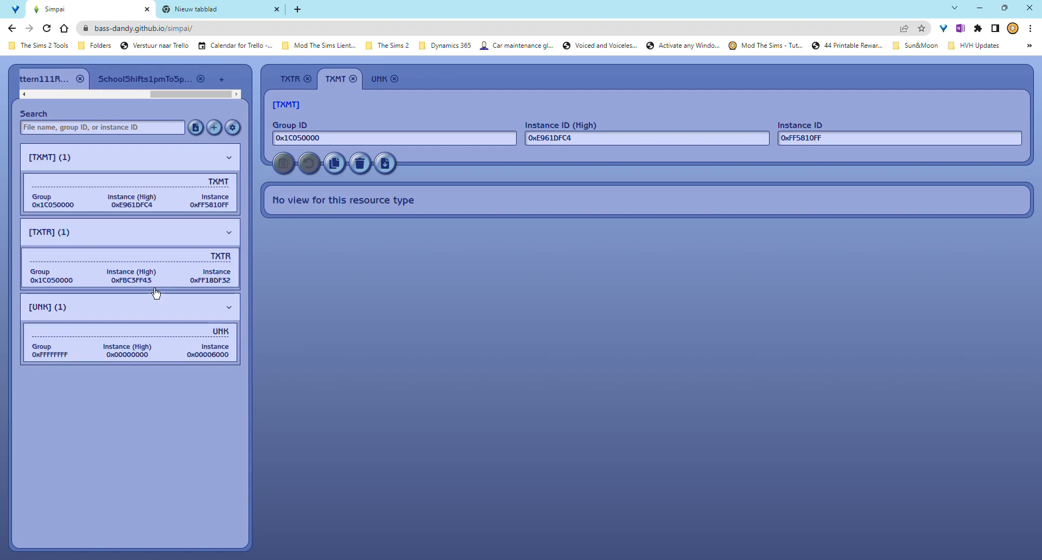
left_click(153, 84)
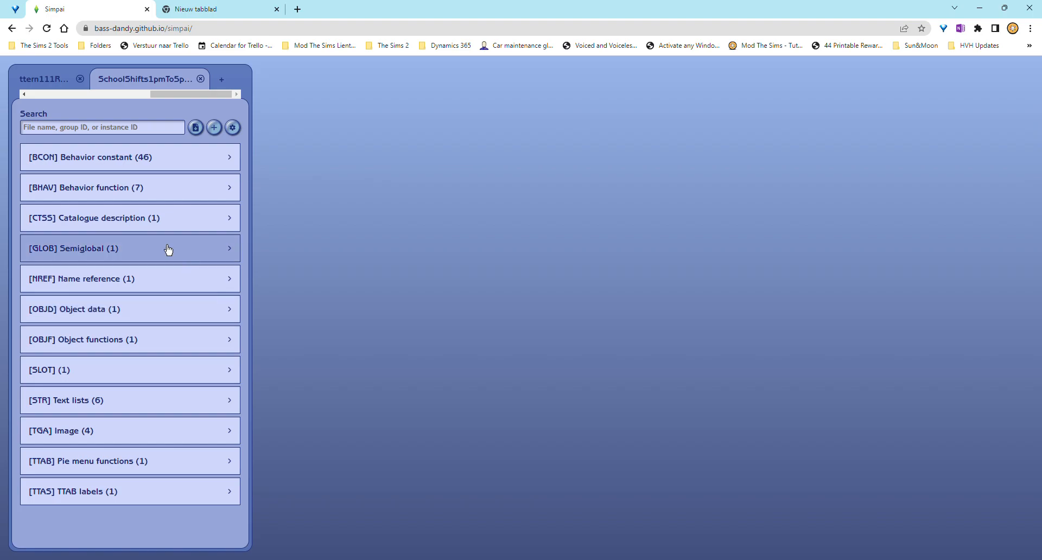
left_click(176, 229)
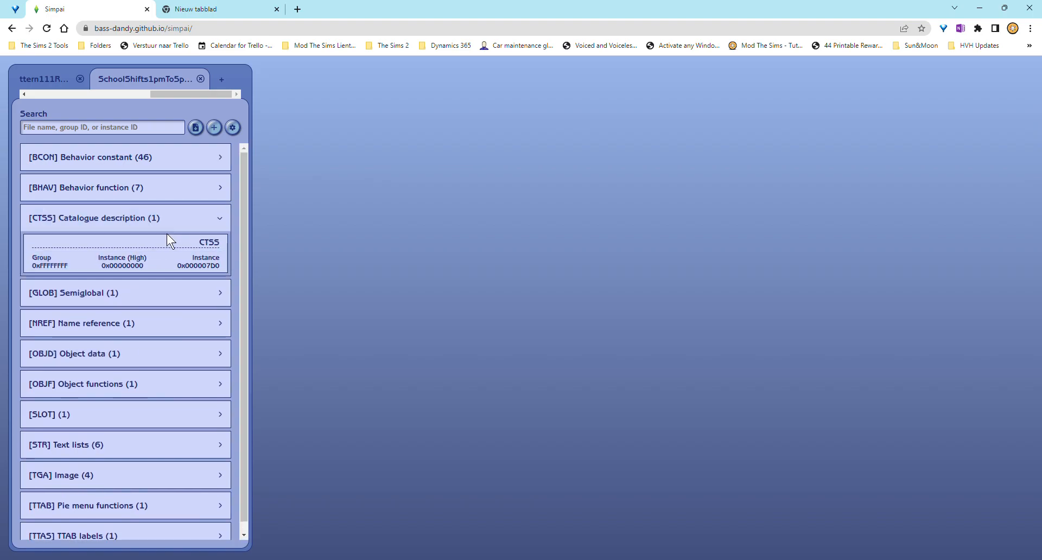
left_click(170, 240)
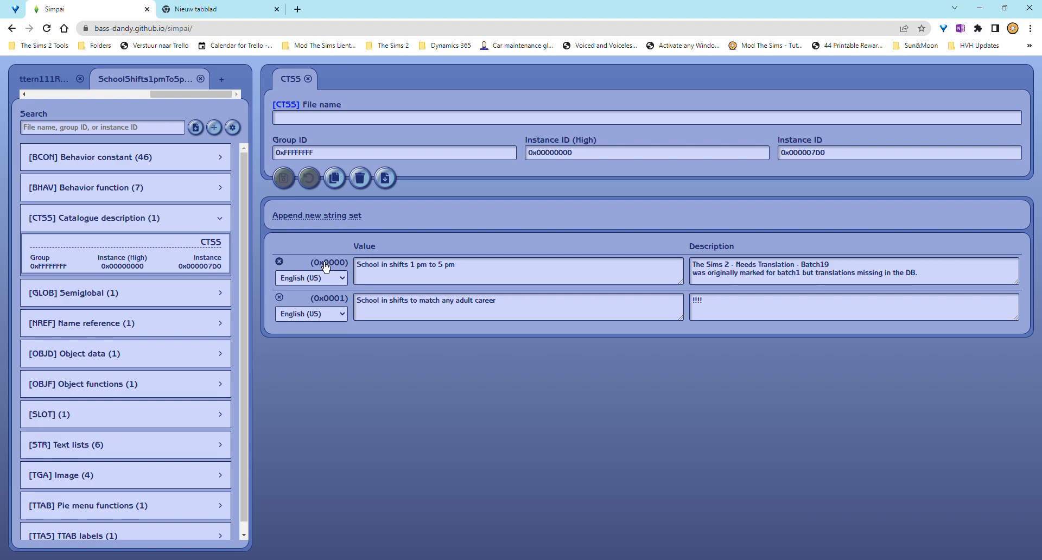
- Open the Outfit GUIDs behavior constant to view its editing options, and collapse the resource groups when done
left_click(113, 170)
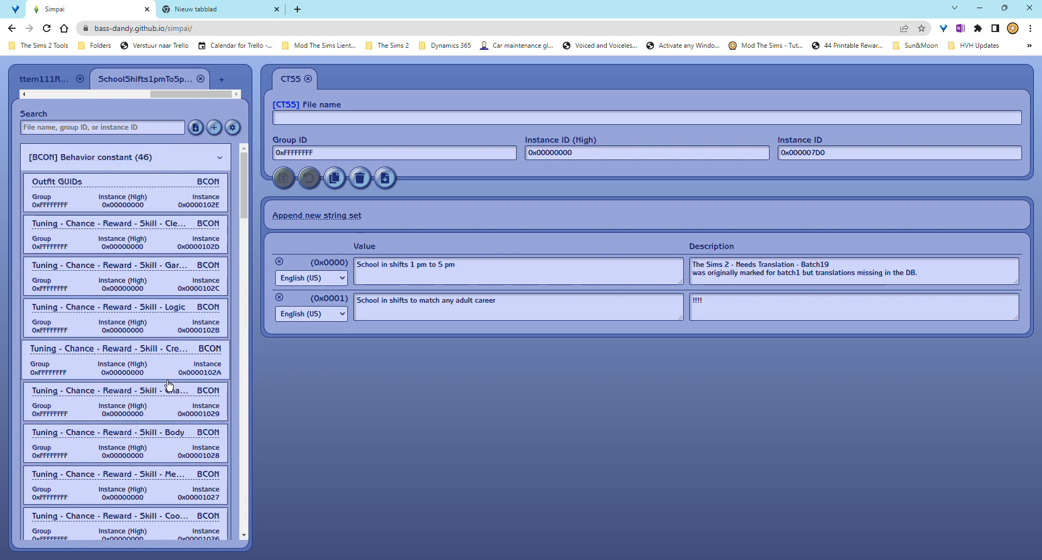
left_click(160, 190)
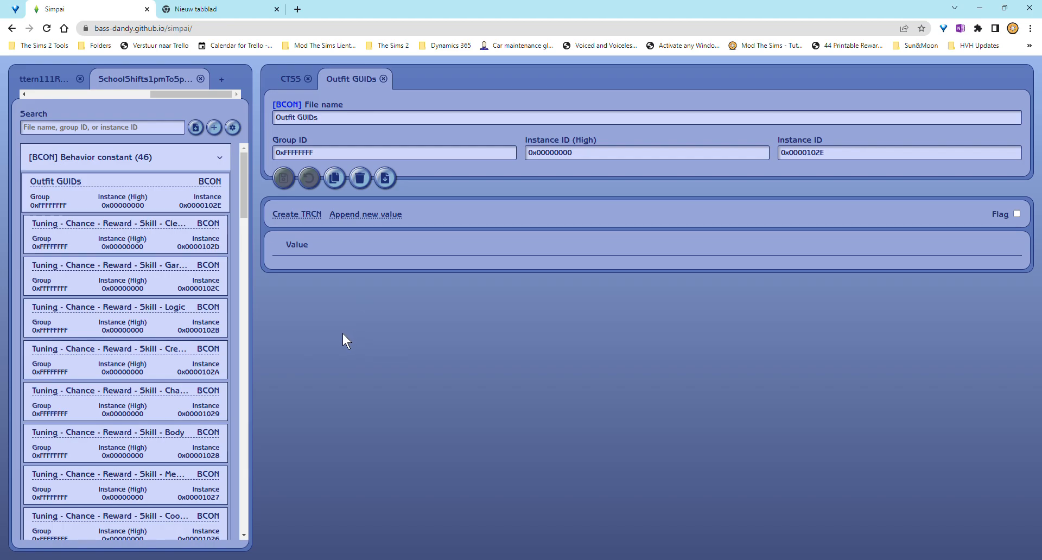
left_click(176, 168)
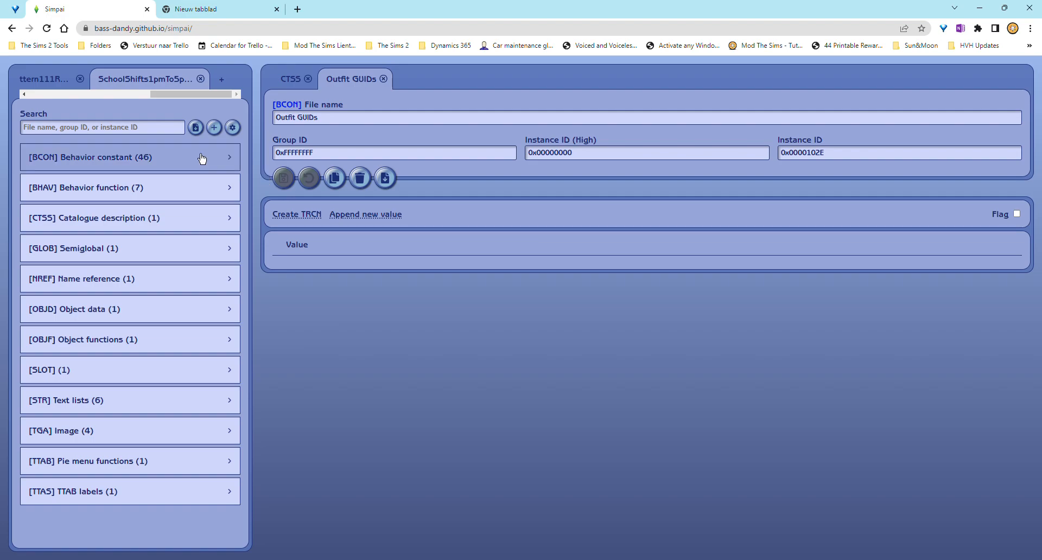
- Try the Dark display mode in the settings, followed by High Contrast
left_click(232, 128)
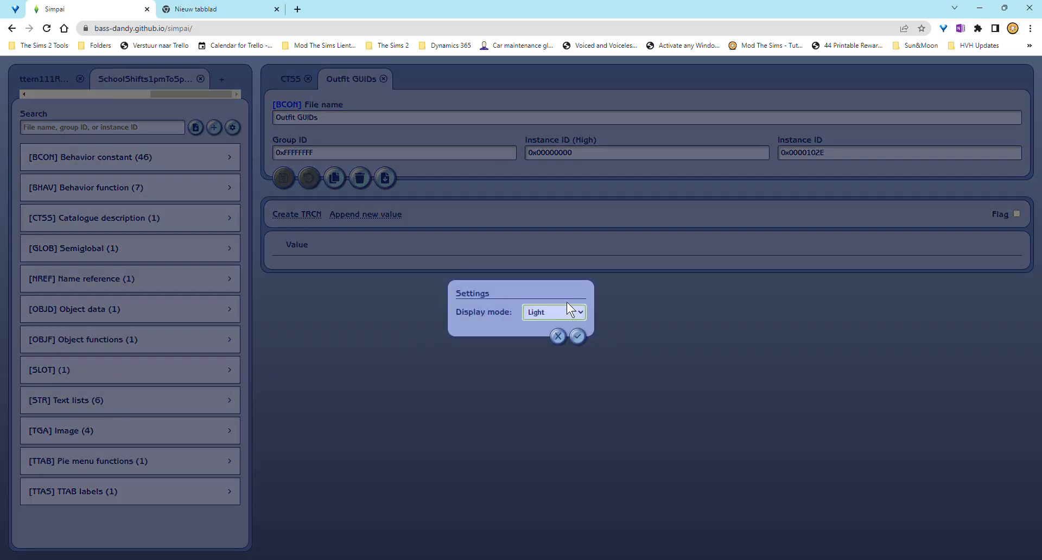
left_click(575, 336)
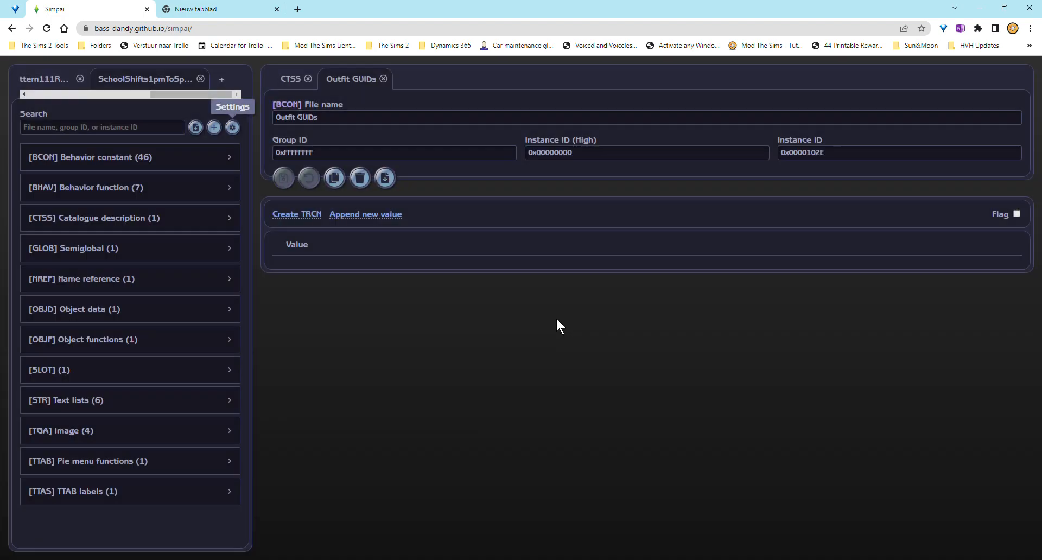
left_click(233, 128)
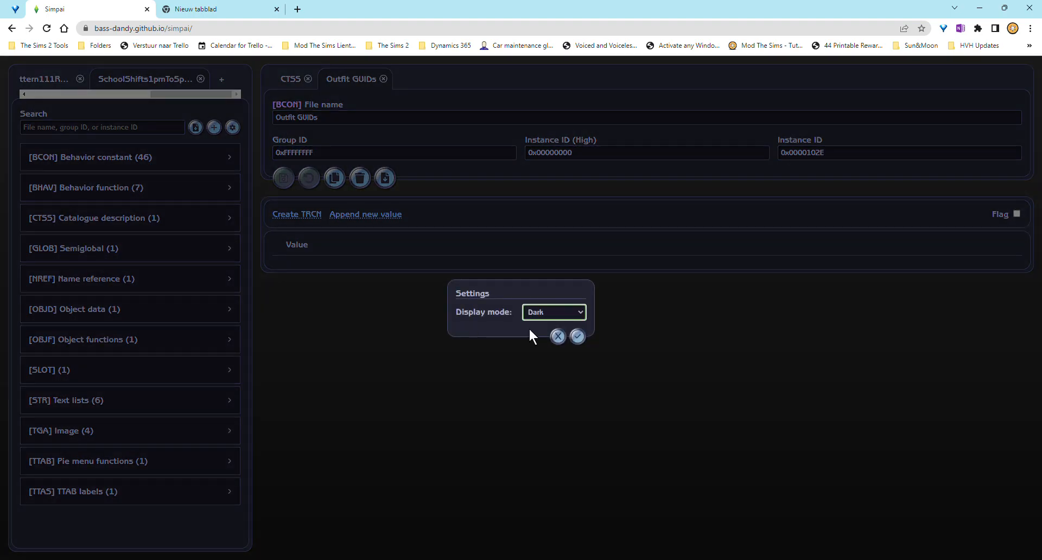
key("Down")
left_click(577, 337)
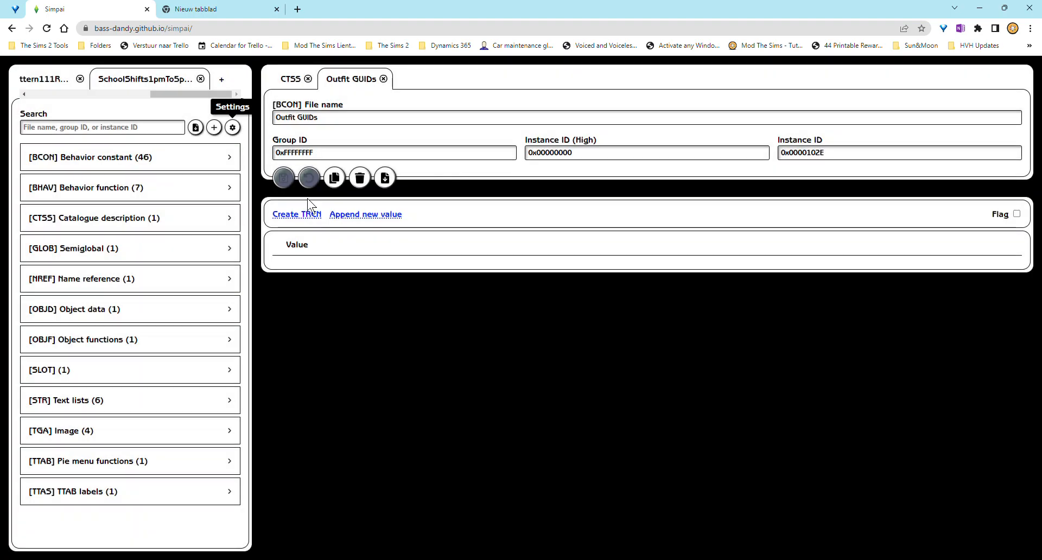
- Restore the Light display mode in the settings
left_click(233, 129)
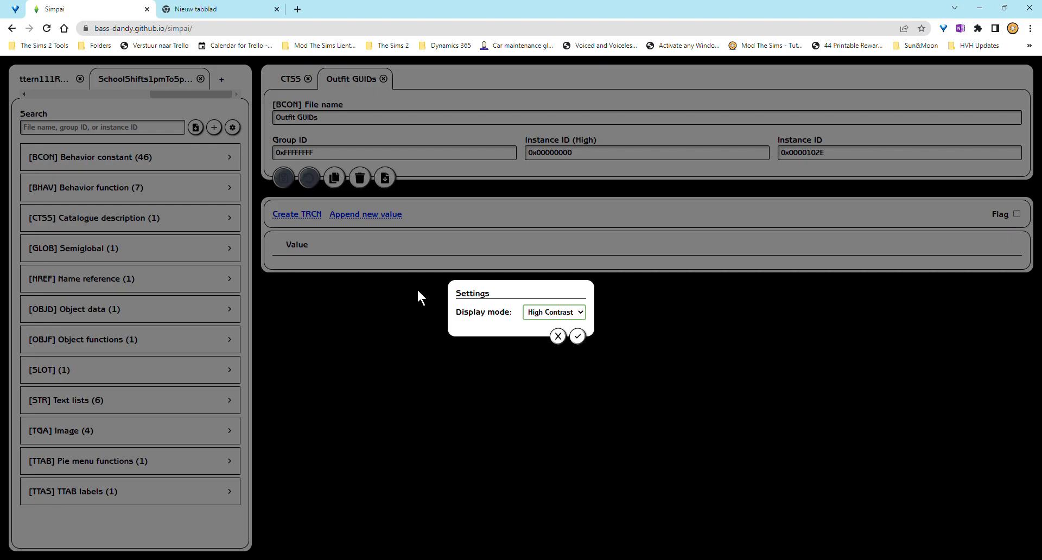
key("Down")
left_click(577, 337)
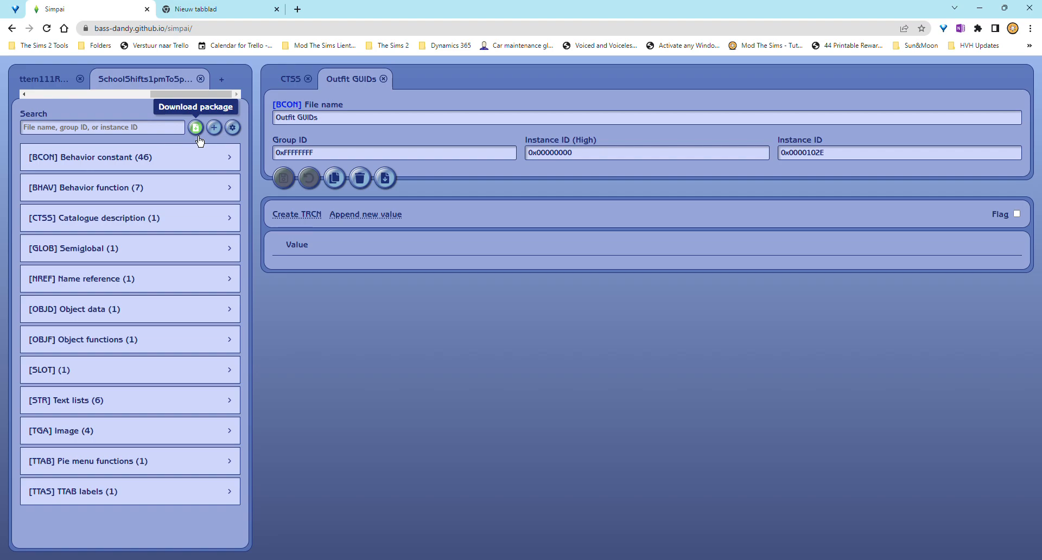
- Search the package's resources for "image"
left_click(159, 135)
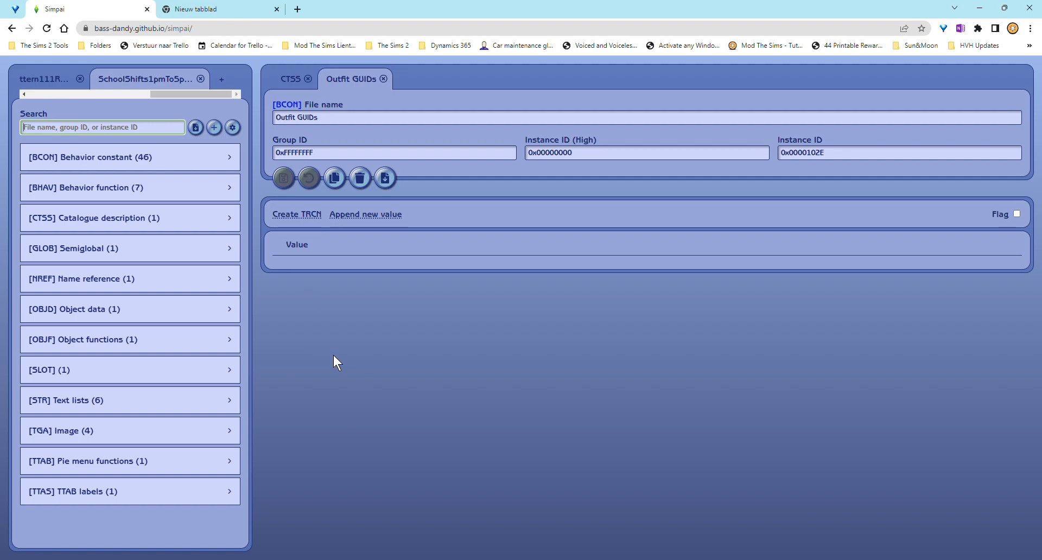
type("image")
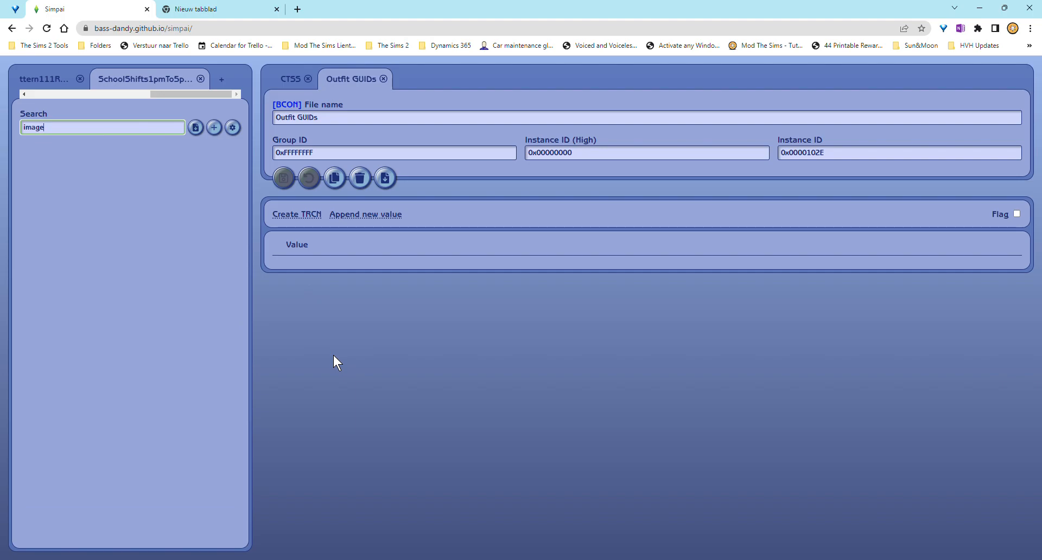
- Clear the resource search and view the entries in the TGA Image group, collapsing the group when done
key("BackSpace")
key("BackSpace")
key("BackSpace")
key("BackSpace")
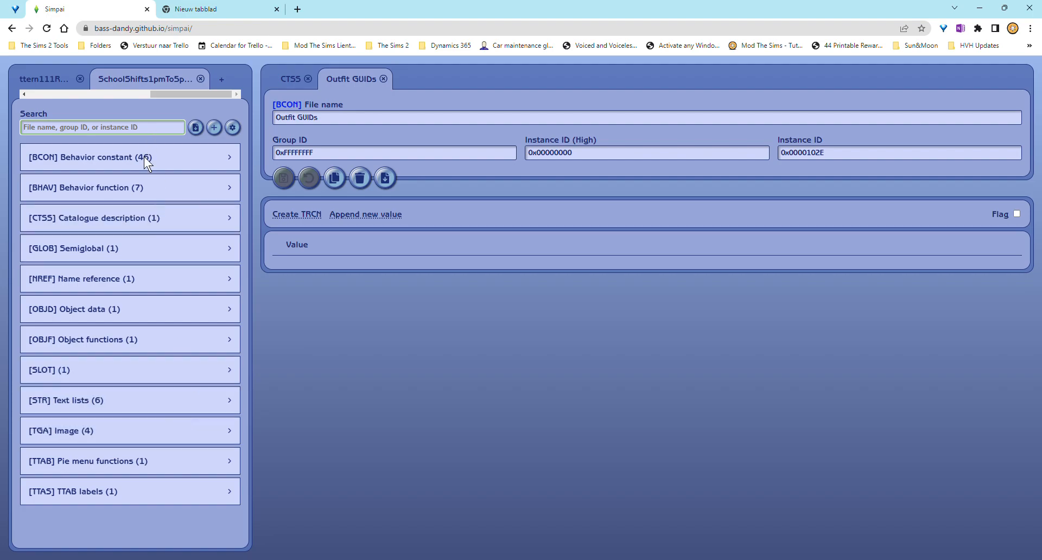
left_click(168, 429)
scroll(170, 441, "down", 3)
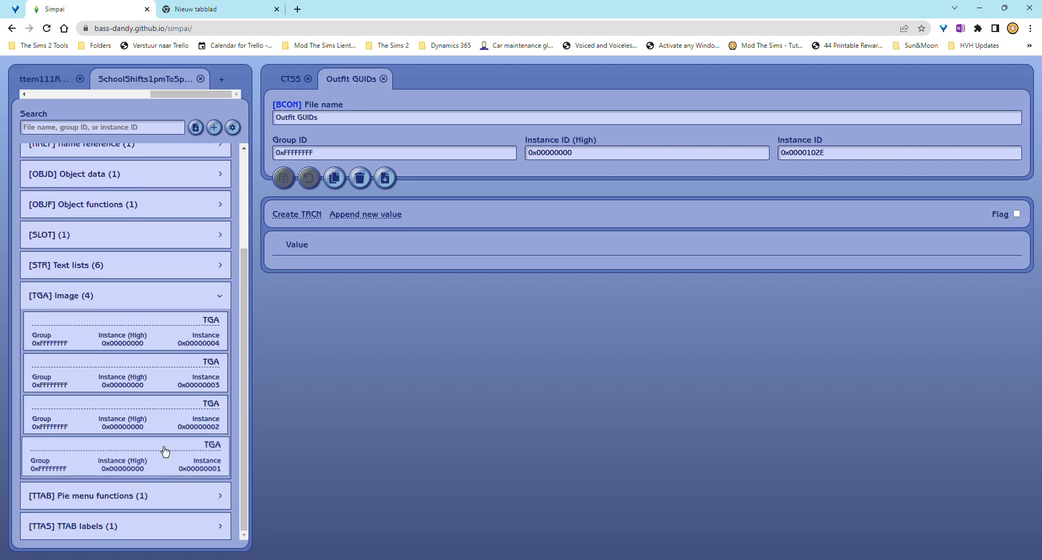
scroll(170, 437, "up", 1)
left_click(166, 350)
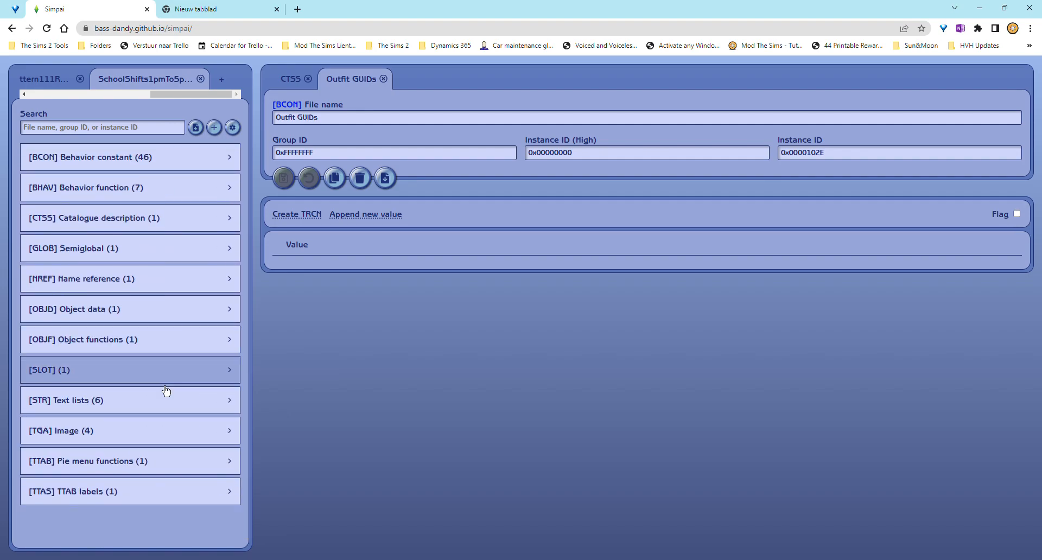
- Search the package's resources for "outfit" and open the Career Outfits text list
left_click(162, 408)
left_click(104, 133)
type("outfit")
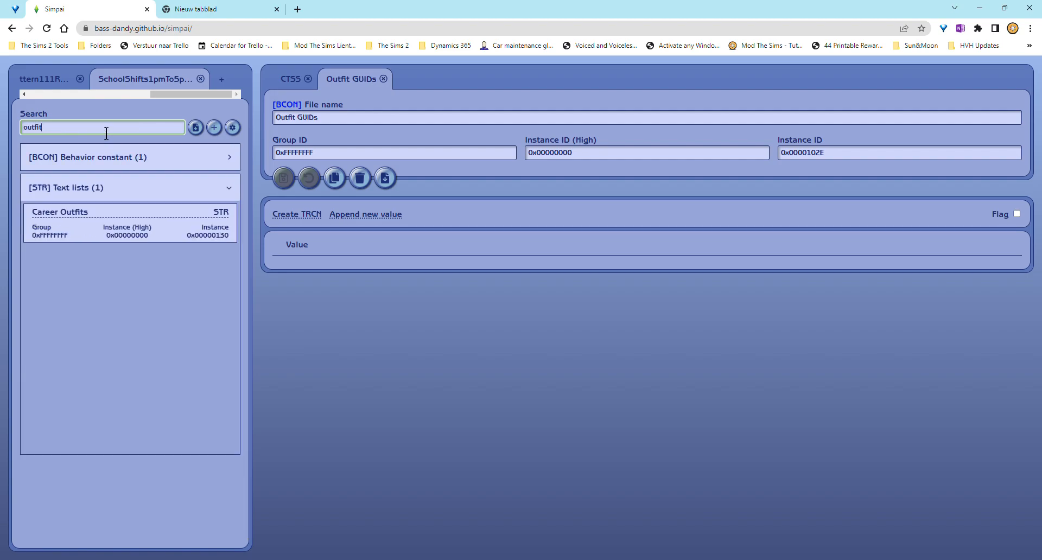
left_click(141, 164)
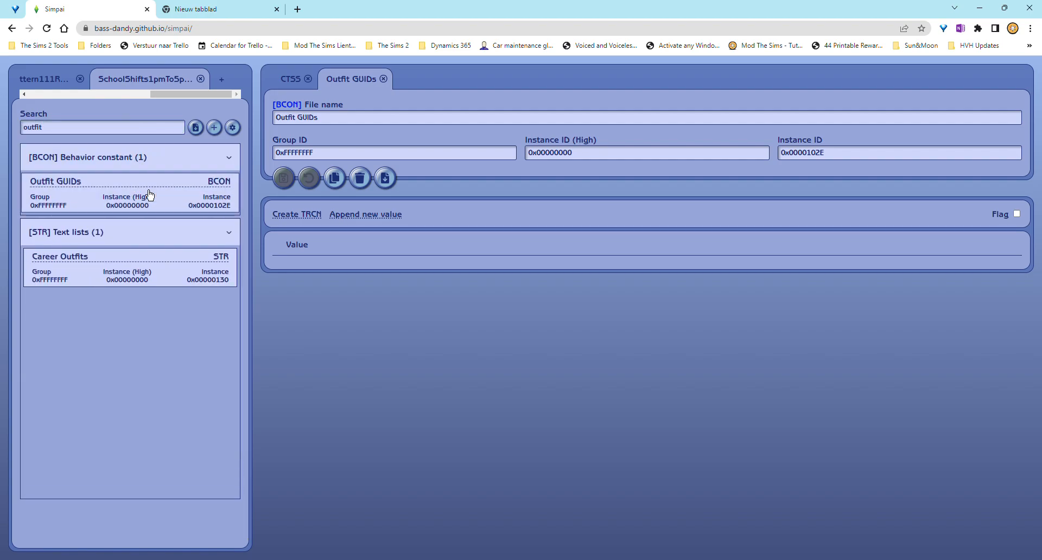
left_click(144, 261)
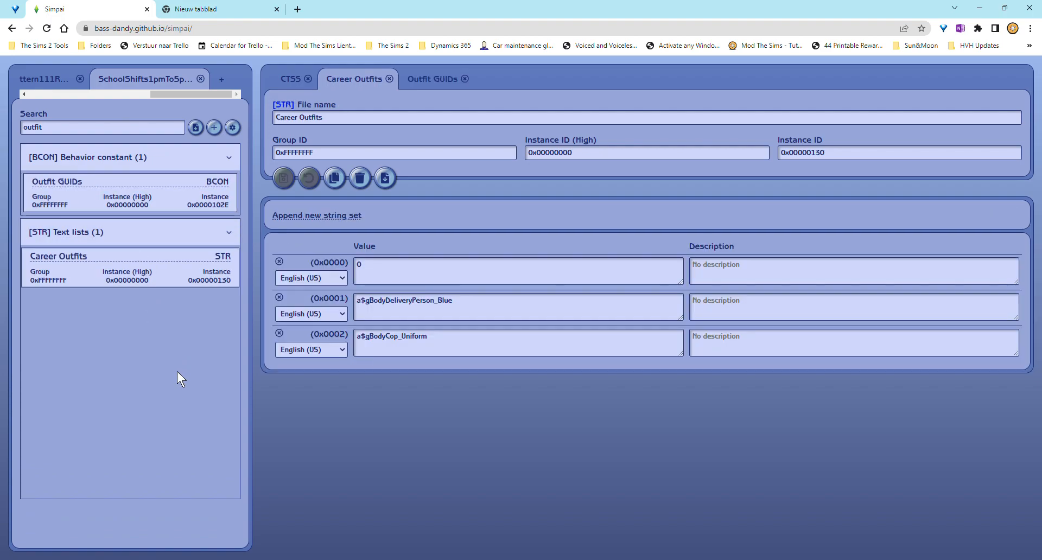
- Clear the resource search and collapse the Text lists and Behavior constant groups
left_click(152, 128)
key("BackSpace")
key("BackSpace")
key("BackSpace")
key("BackSpace")
key("BackSpace")
key("BackSpace")
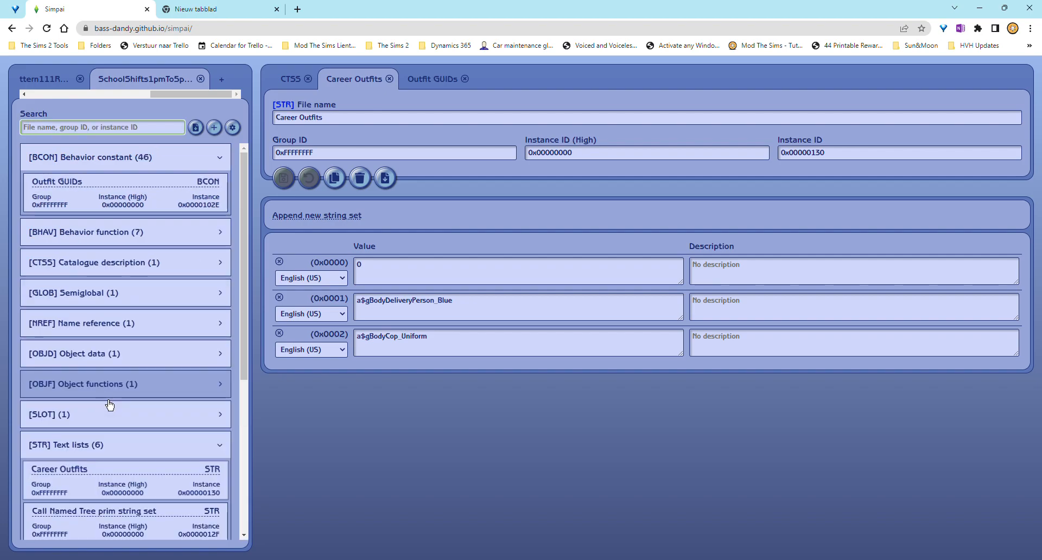
left_click(134, 445)
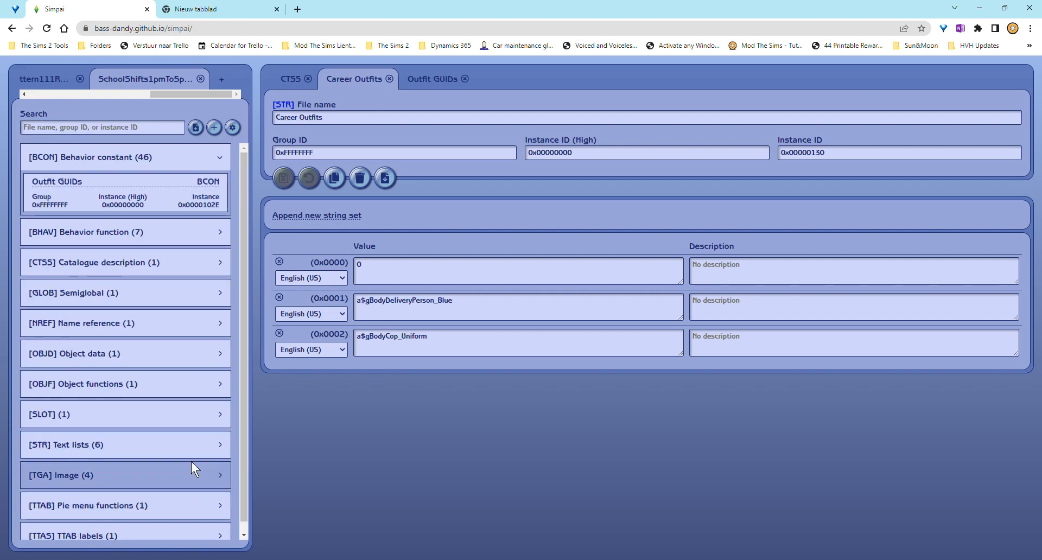
left_click(166, 157)
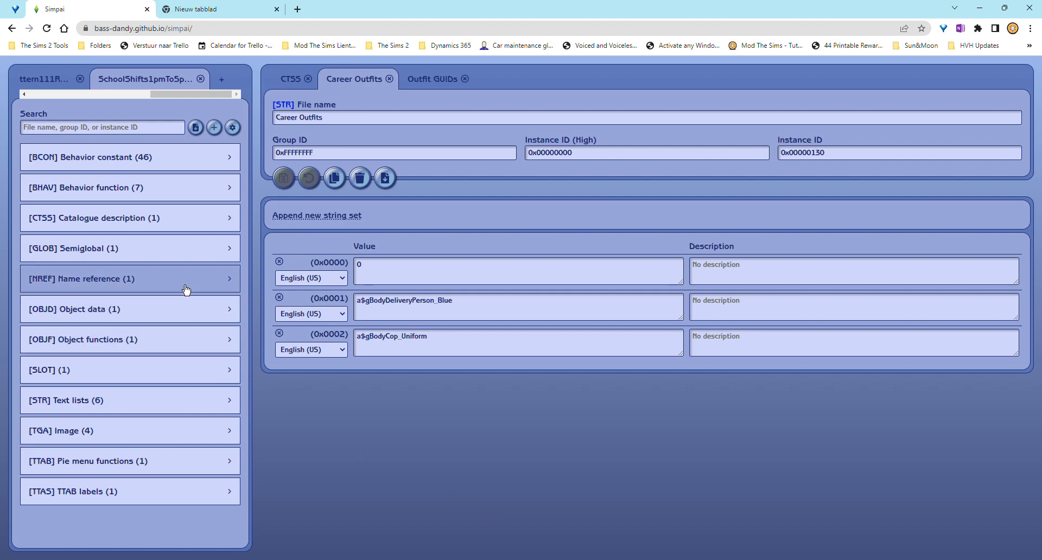
left_click(161, 165)
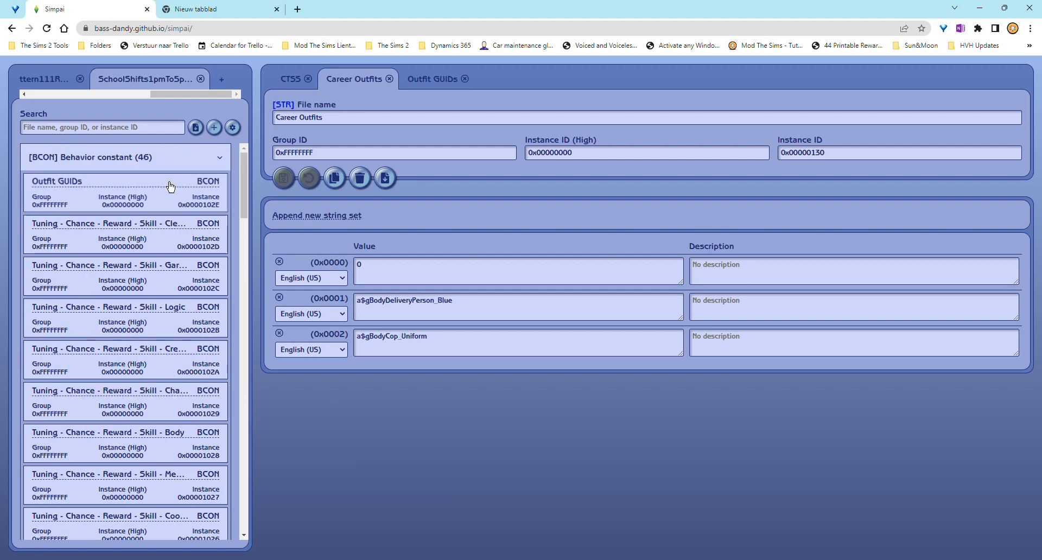
left_click(177, 165)
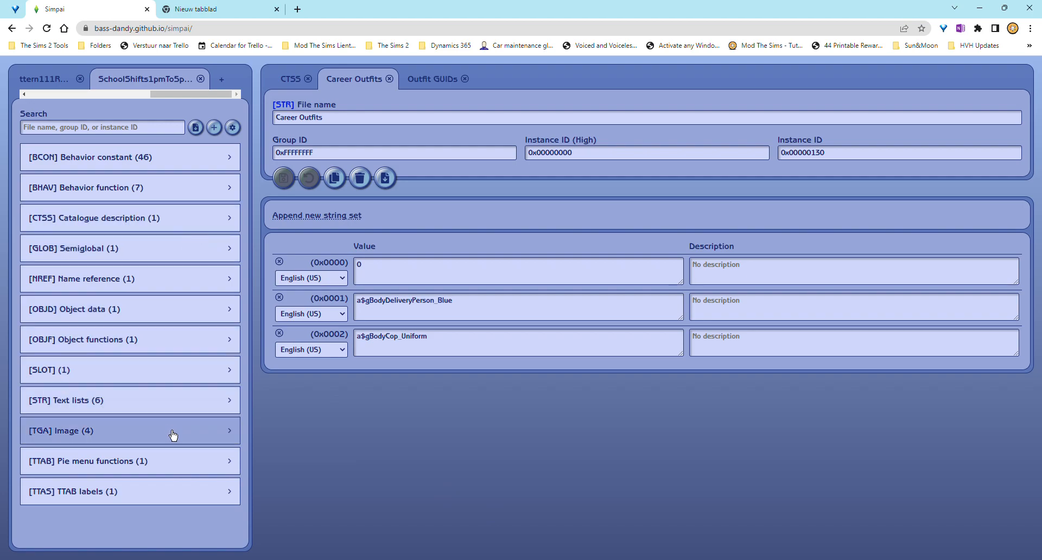
- Open the Job - School resource under Pie menu functions and look through its interaction settings
left_click(175, 467)
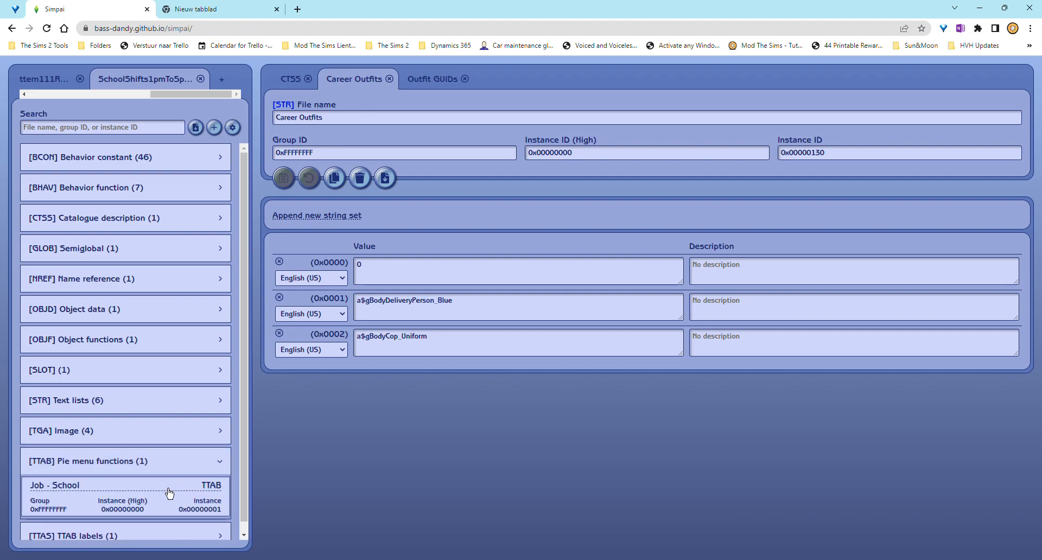
left_click(170, 493)
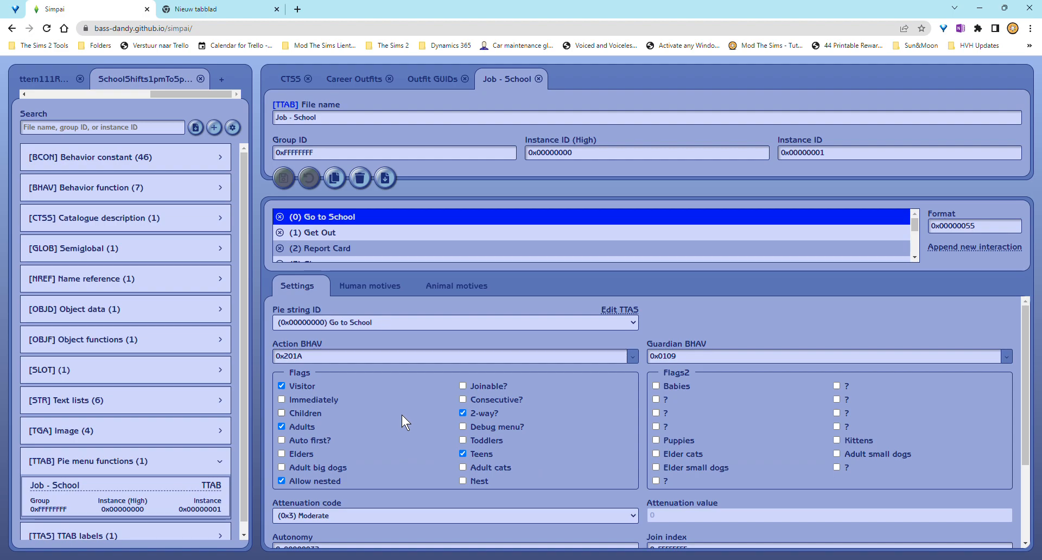
scroll(402, 416, "down", 2)
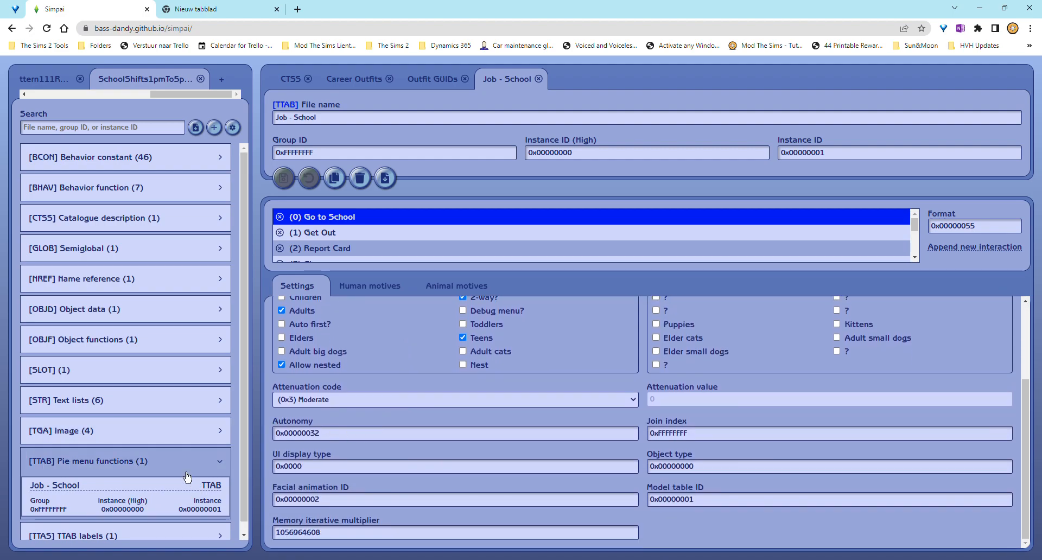
scroll(163, 456, "down", 1)
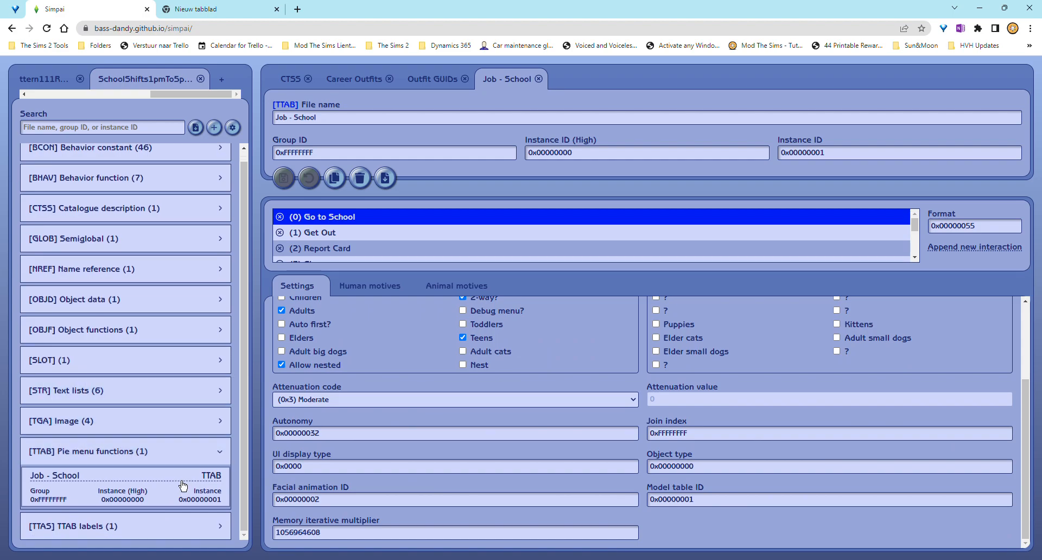
- Open the French sub sandwich package file in a new package tab
left_click_drag(202, 96, 228, 103)
left_click(220, 79)
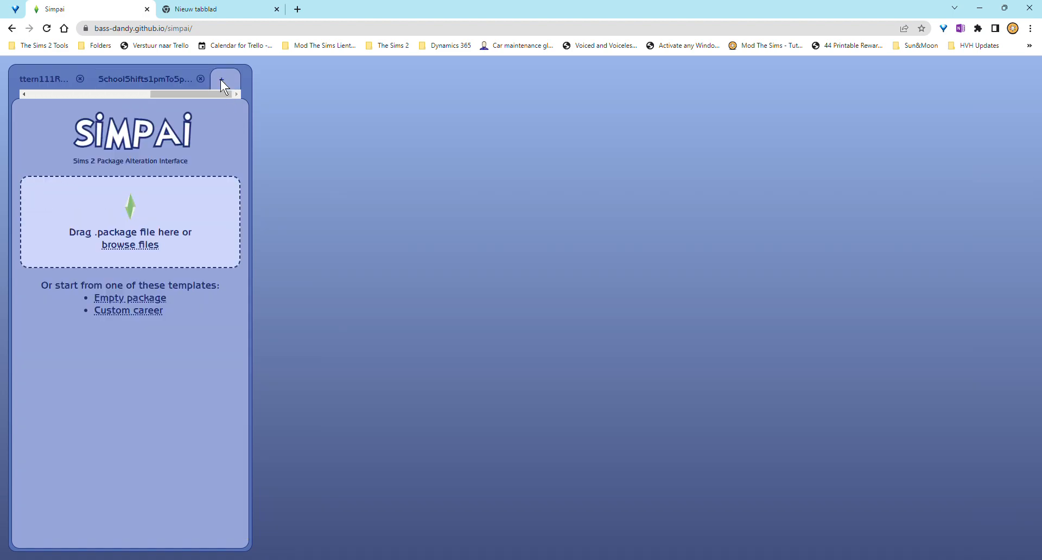
left_click(139, 247)
double_click(204, 88)
- Examine the sandwich package's resource groups, briefly expanding and collapsing TXMT, SLOT, SHPE, GMND and GMDC
scroll(129, 448, "down", 1)
scroll(129, 448, "down", 2)
scroll(135, 482, "up", 2)
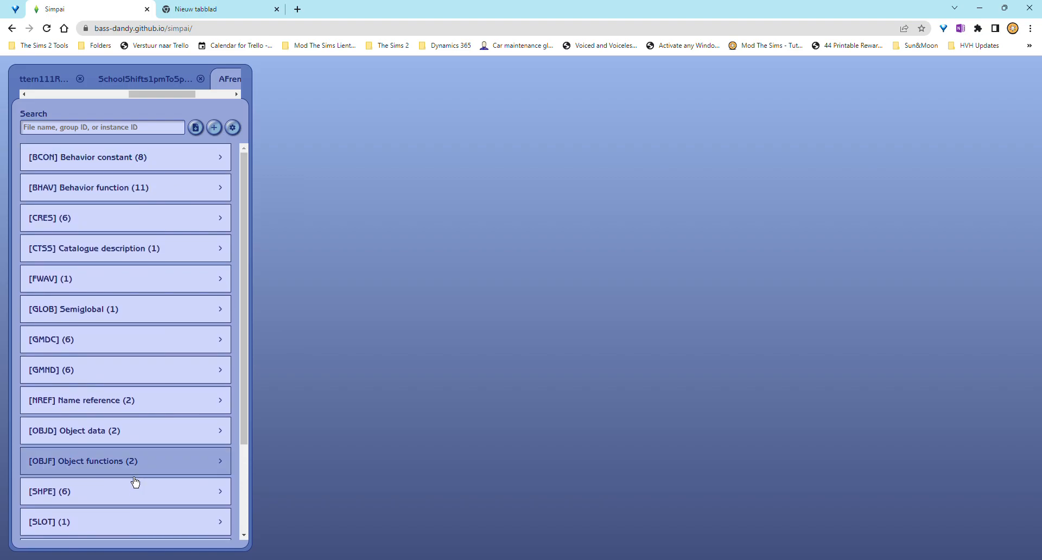
scroll(135, 482, "down", 2)
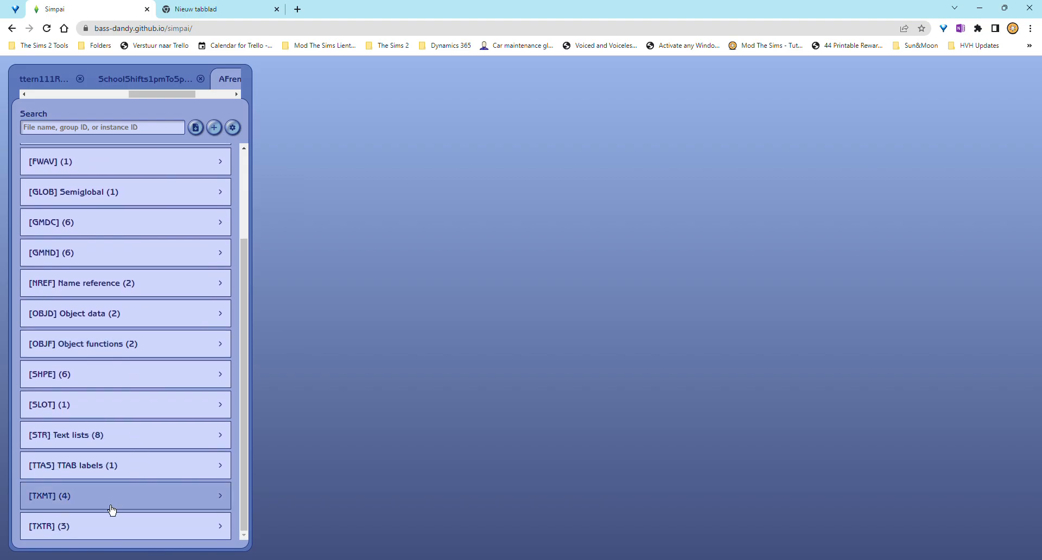
left_click(116, 501)
left_click(120, 506)
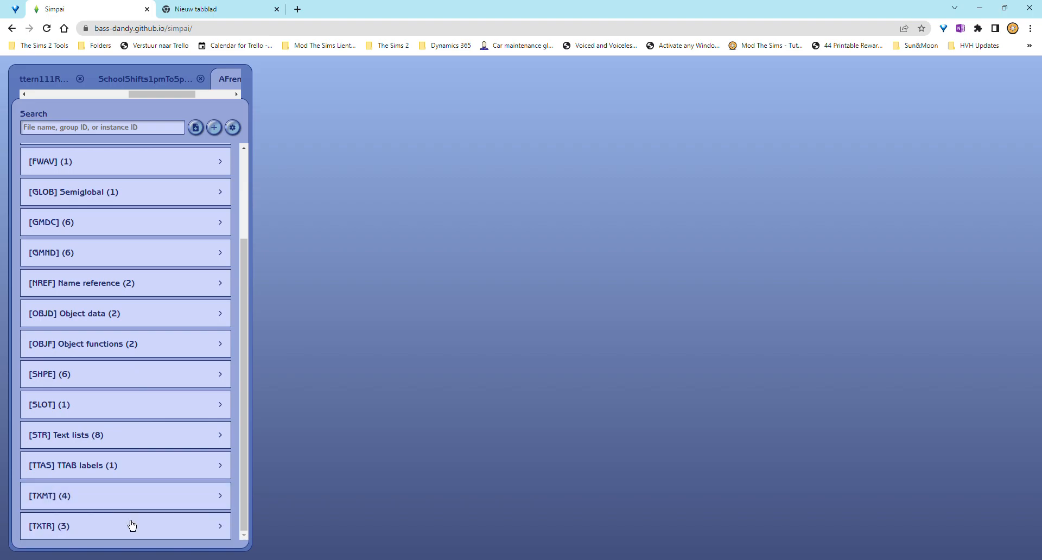
left_click(129, 408)
left_click(131, 402)
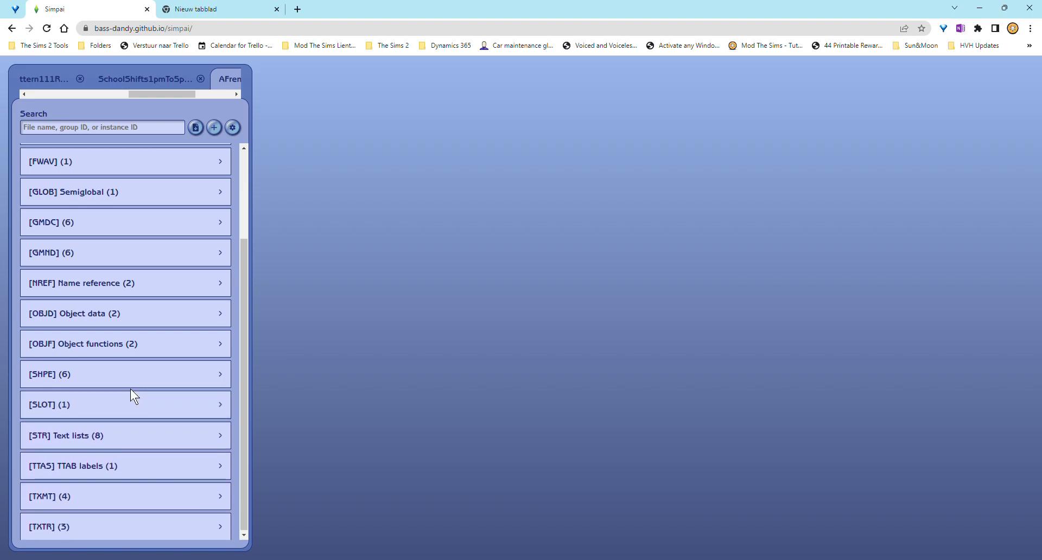
left_click(139, 380)
left_click(133, 386)
left_click(121, 255)
left_click(122, 254)
left_click(139, 234)
left_click(137, 229)
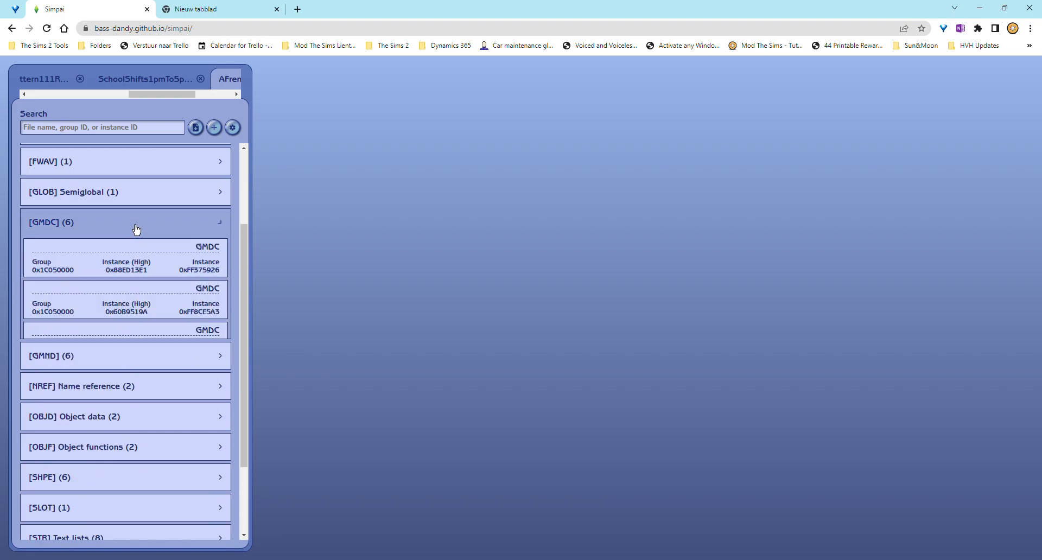
scroll(156, 281, "up", 3)
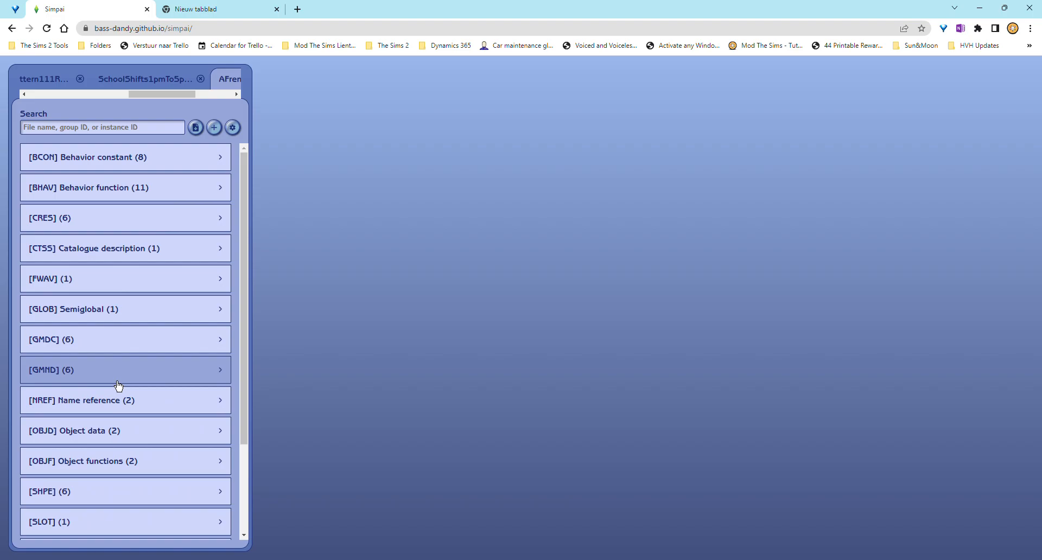
- Open the catalog resource under Catalogue description to view its text, and collapse the group when done
left_click(126, 258)
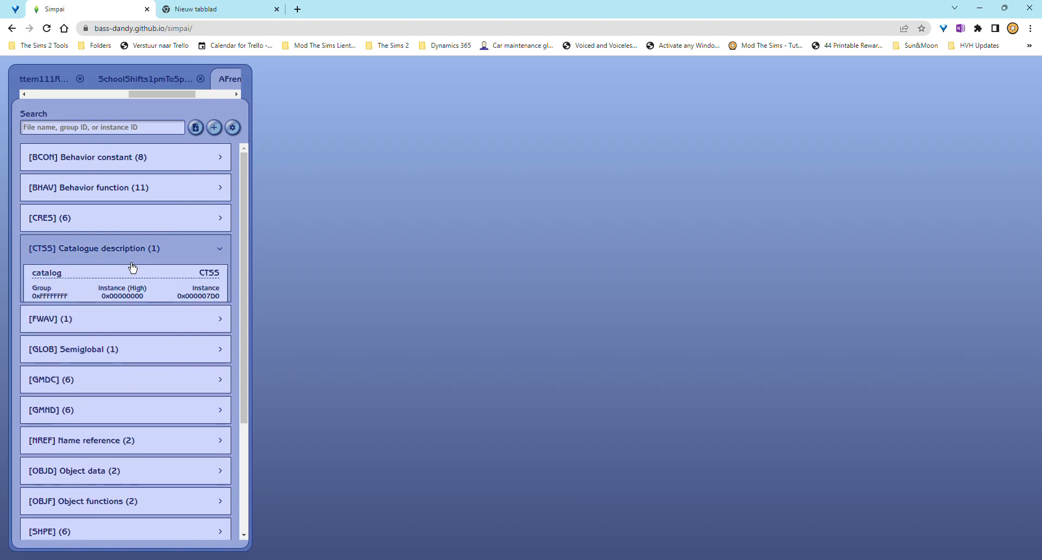
left_click(136, 289)
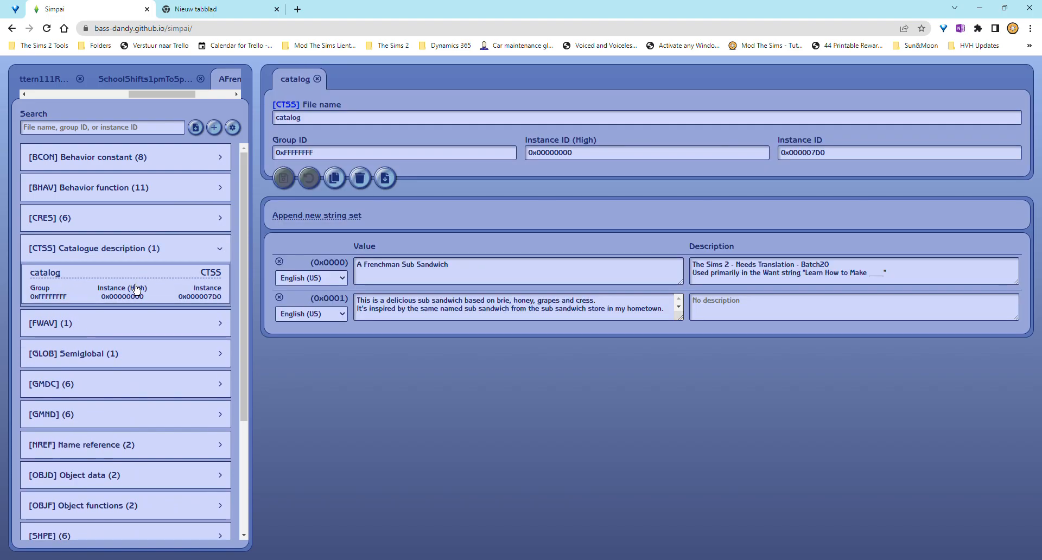
left_click(144, 256)
- Close the sandwich package and accept losing its changes
left_click_drag(192, 94, 233, 96)
left_click(200, 79)
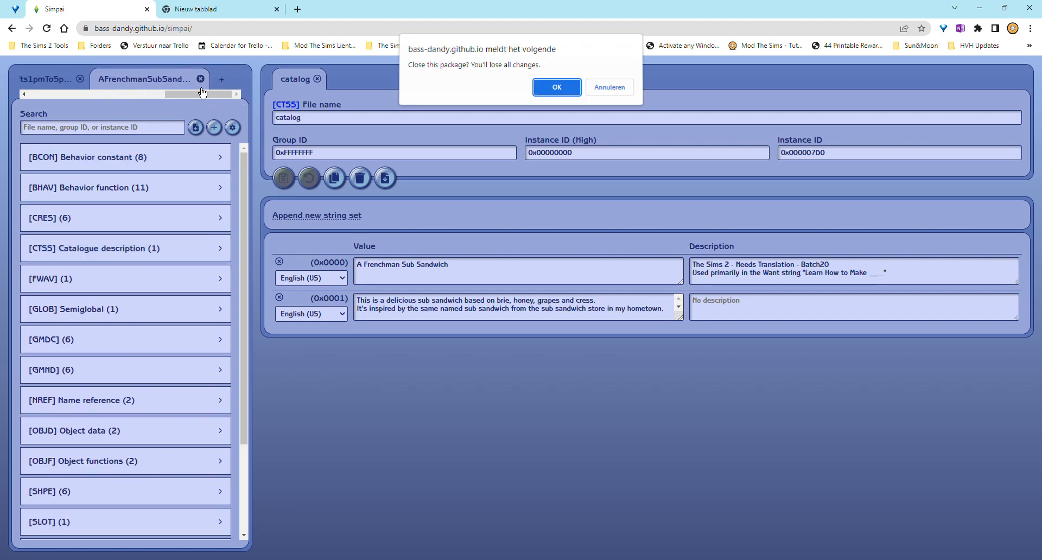
left_click(552, 90)
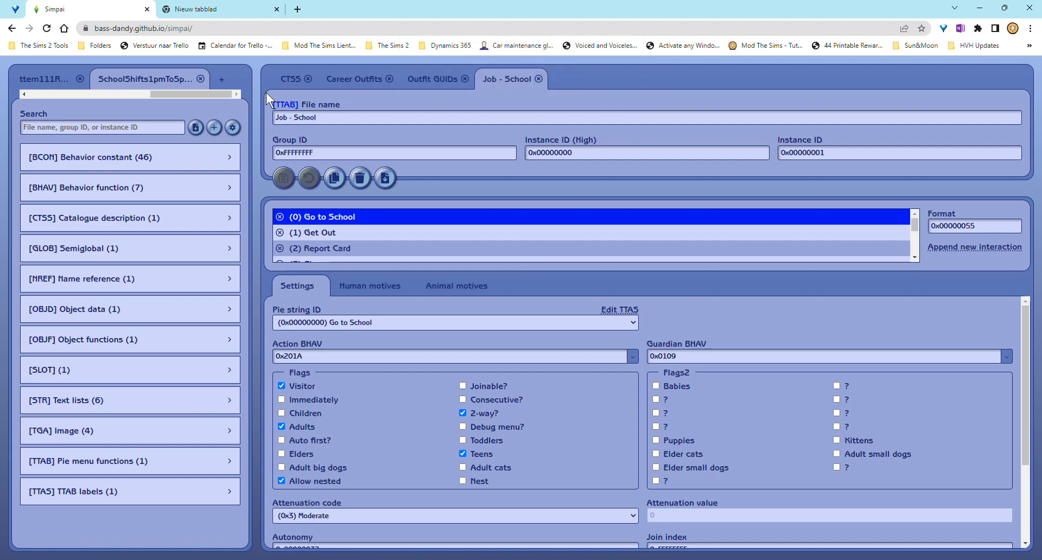
- Reopen the sandwich package in a new package tab and view its Text lists entries, collapsing the group when done
left_click(222, 79)
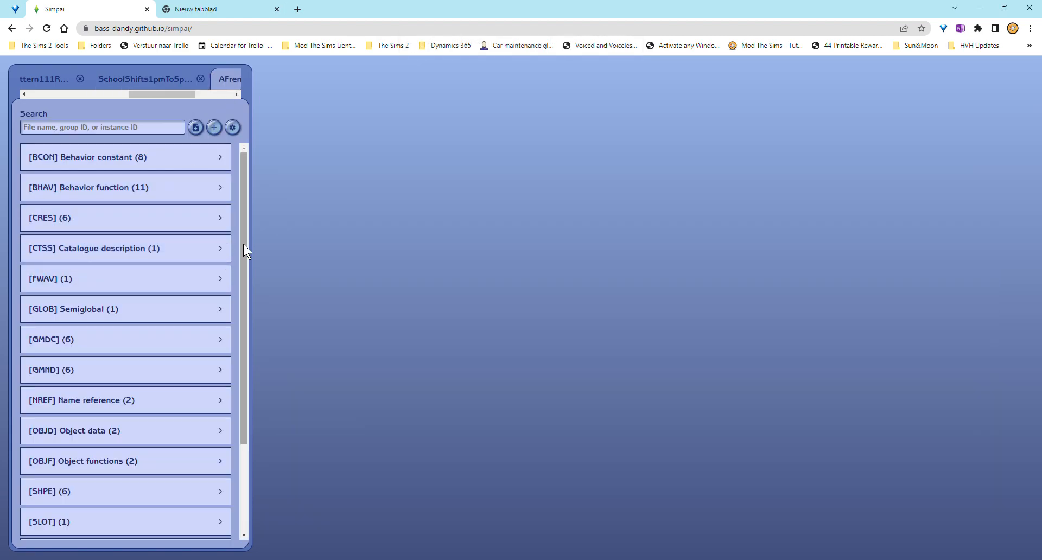
left_click_drag(248, 240, 236, 381)
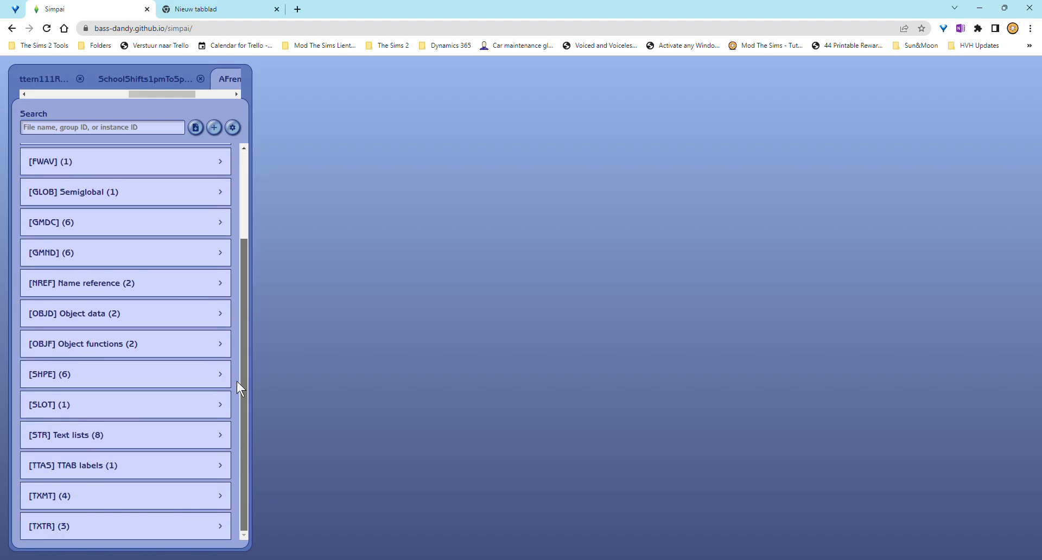
left_click(156, 434)
scroll(155, 434, "down", 2)
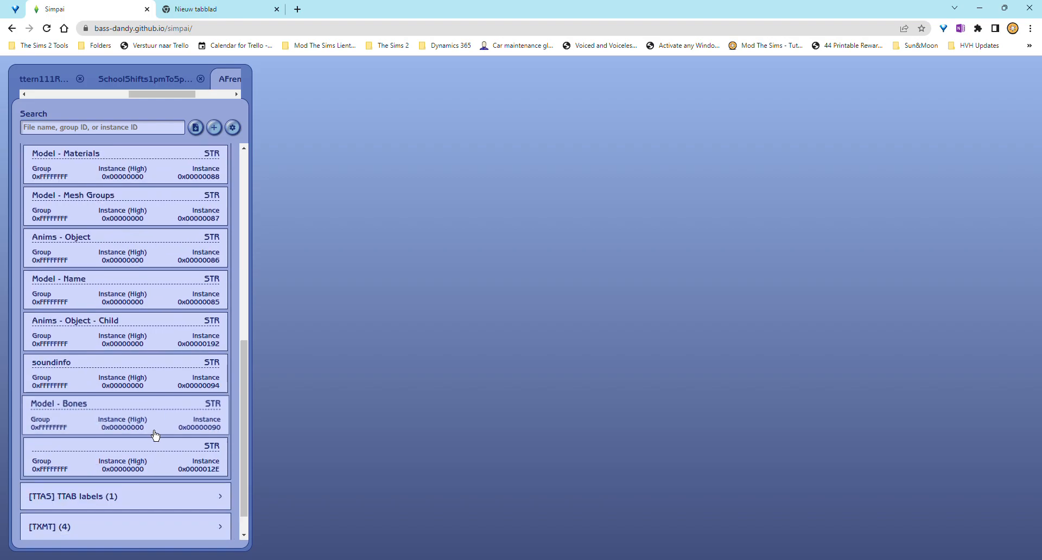
scroll(144, 272, "up", 2)
left_click(151, 209)
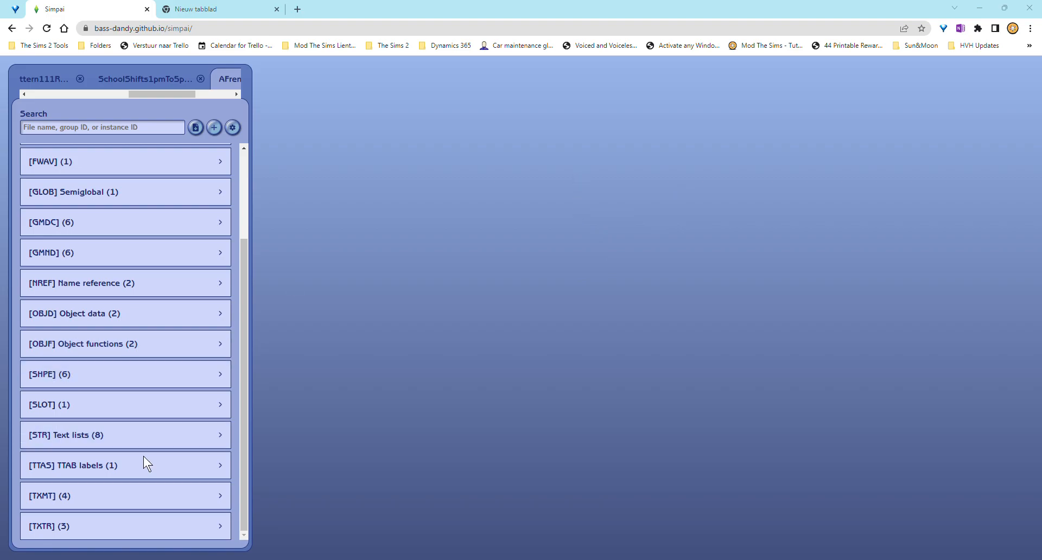
- Open the TTAS resource under TTAB labels to view its translated strings, and collapse the group when done
left_click(136, 477)
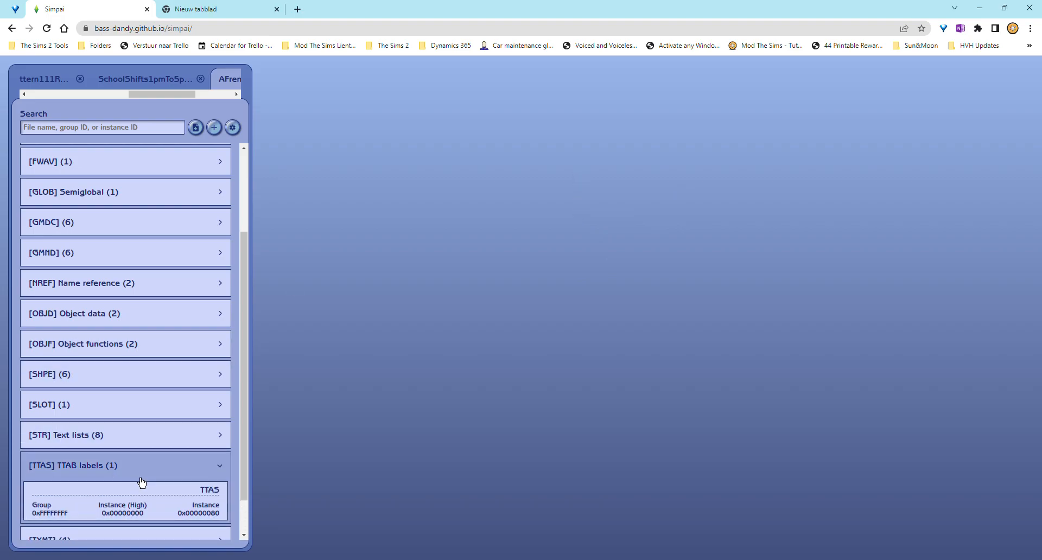
left_click(175, 509)
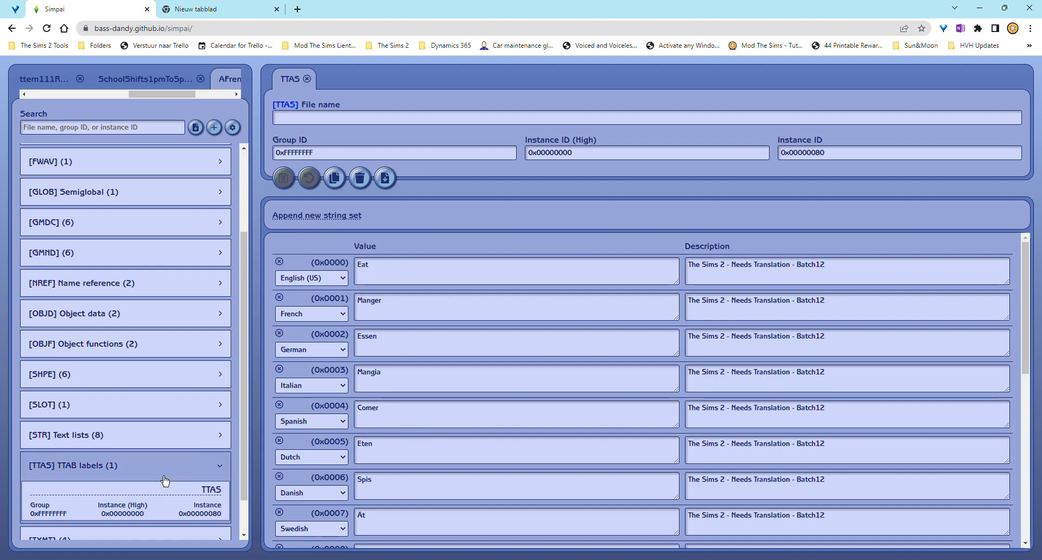
left_click(125, 478)
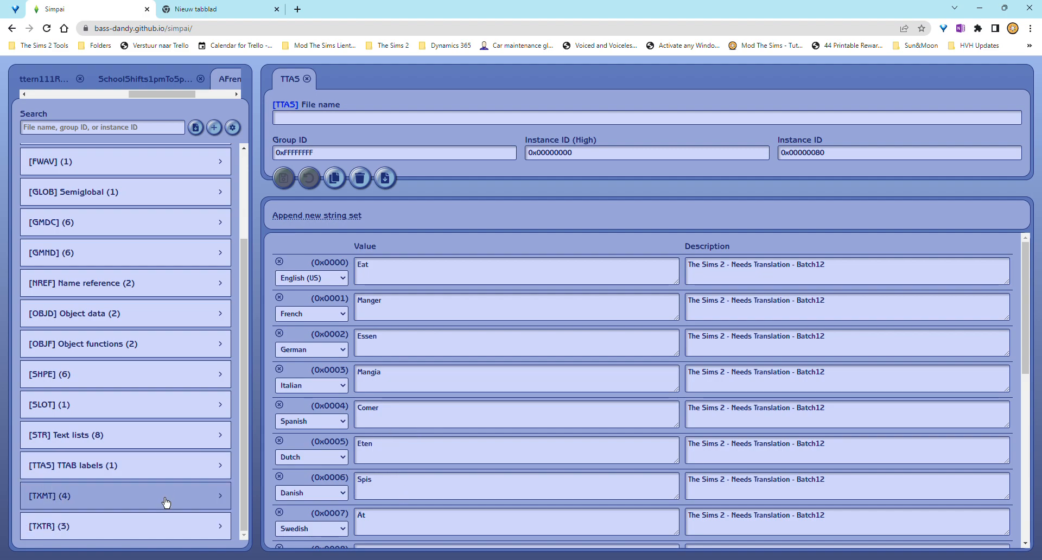
scroll(165, 500, "up", 2)
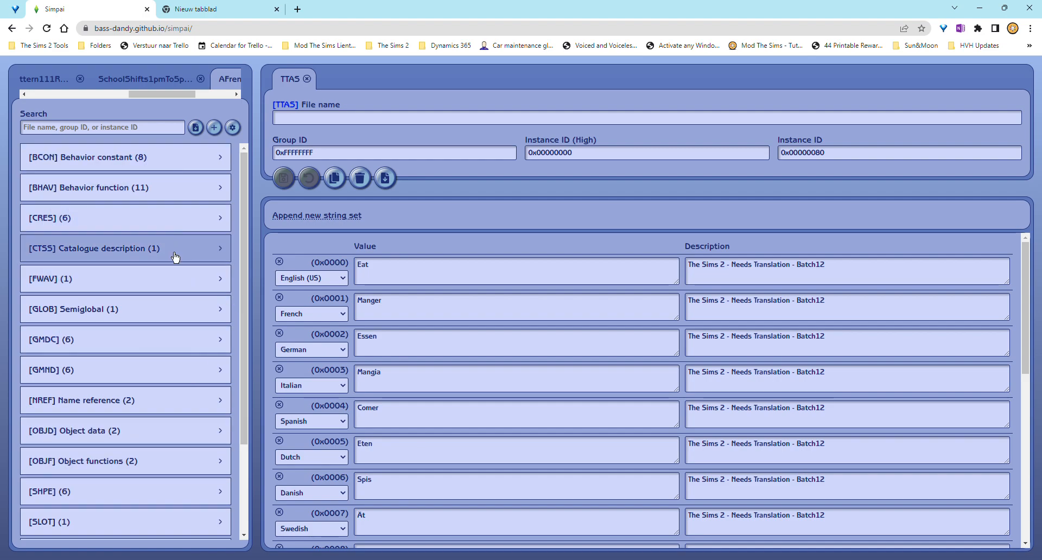
left_click(210, 91)
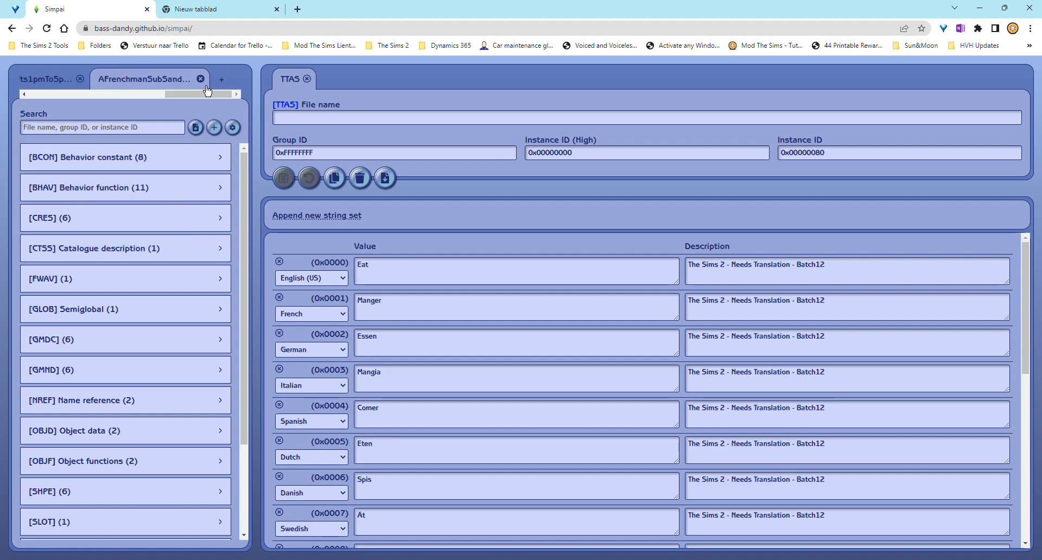
- Close the French sub sandwich package, accepting the loss of its changes, to return to the school shifts package
left_click(200, 78)
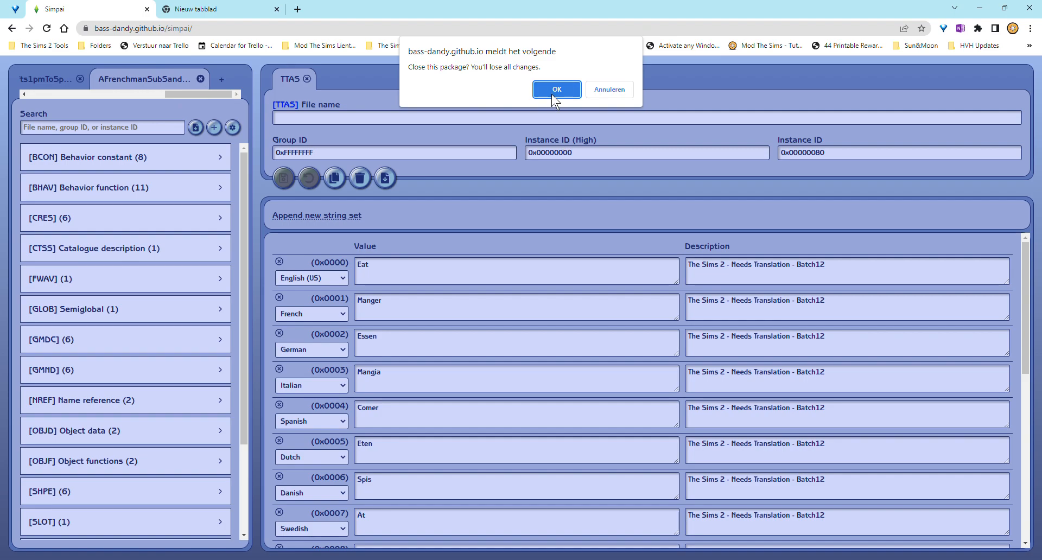
left_click(556, 89)
left_click_drag(177, 94, 166, 96)
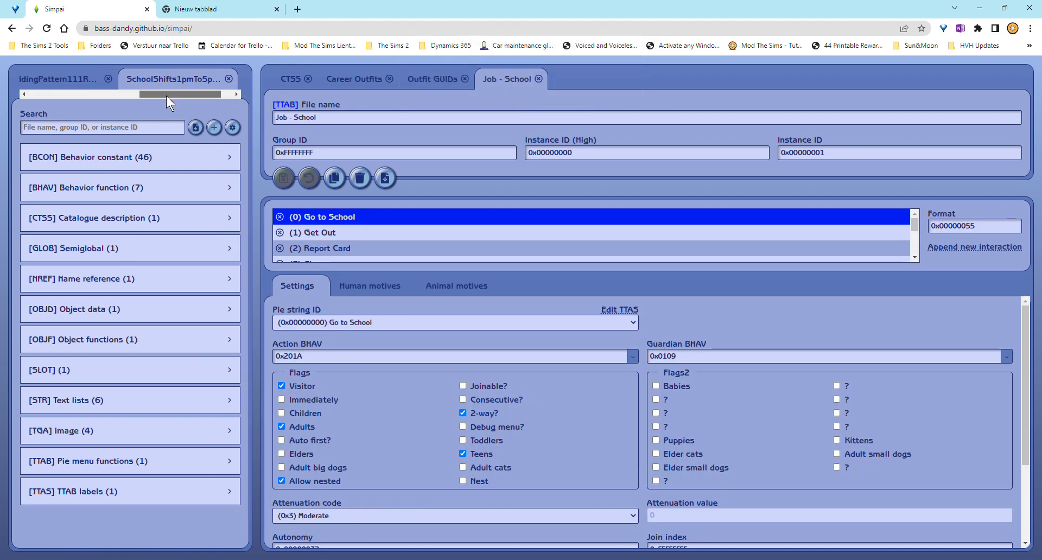
- Expand the Pie menu functions group and examine all settings of the Go to School interaction in Job - School
left_click(89, 464)
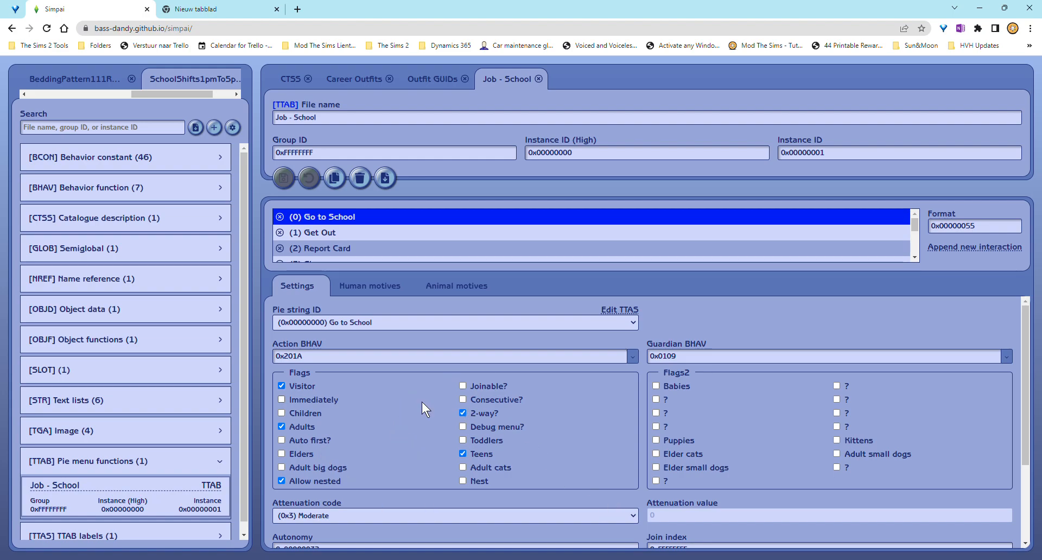
scroll(422, 401, "down", 2)
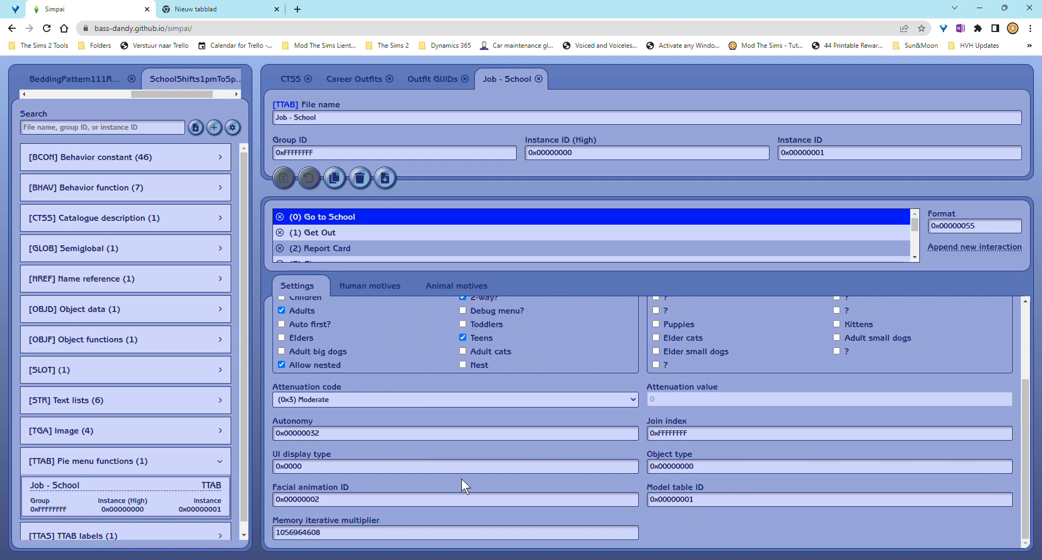
scroll(461, 479, "up", 2)
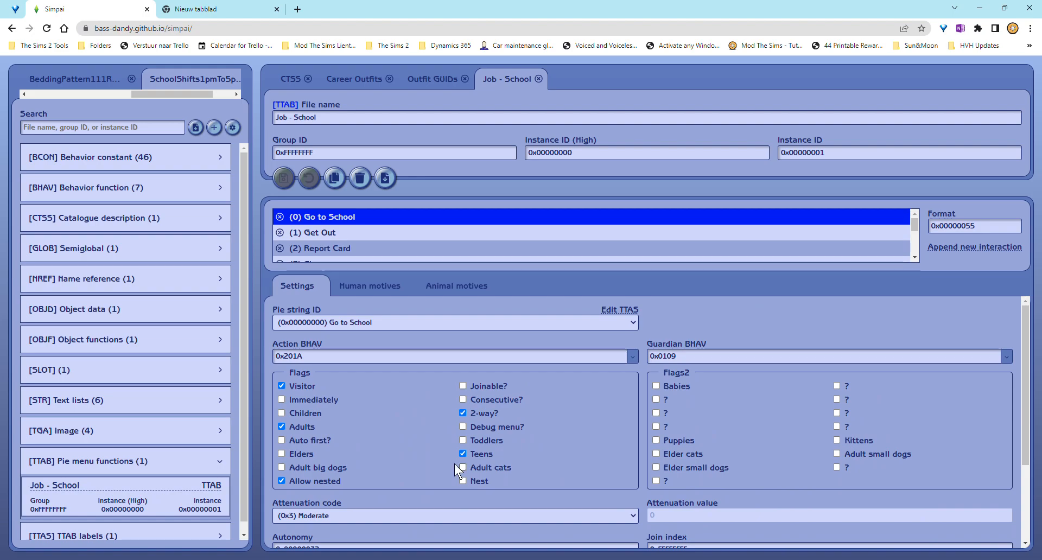
- View the human and animal motives of the Go to School interaction, and review its settings again
left_click(356, 288)
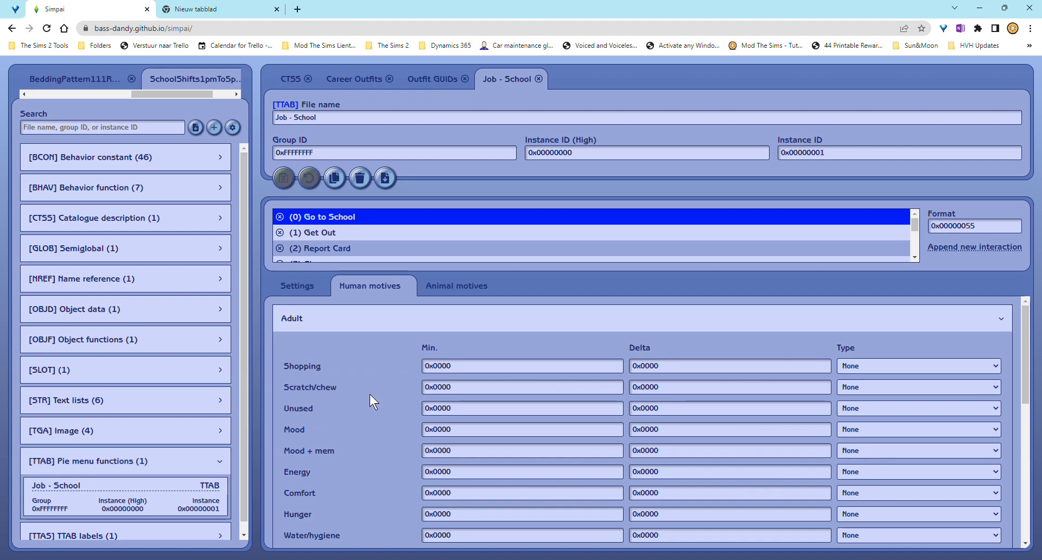
left_click(456, 287)
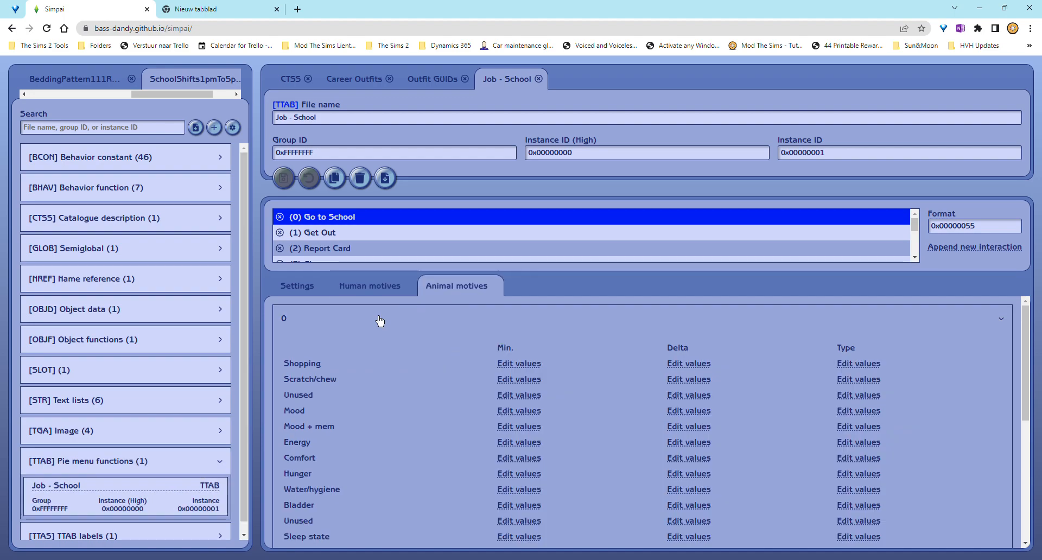
left_click(299, 287)
scroll(386, 447, "down", 2)
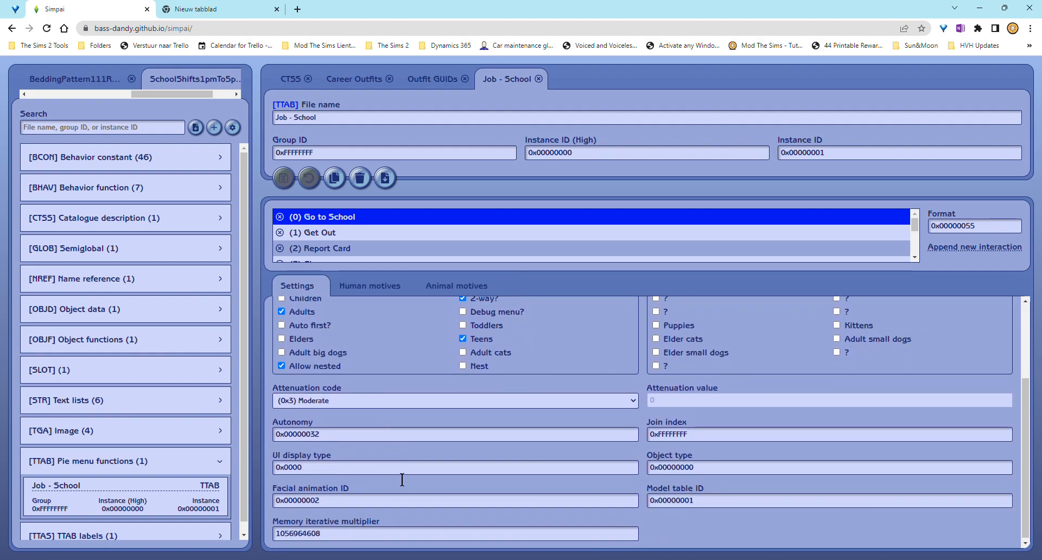
scroll(380, 491, "up", 2)
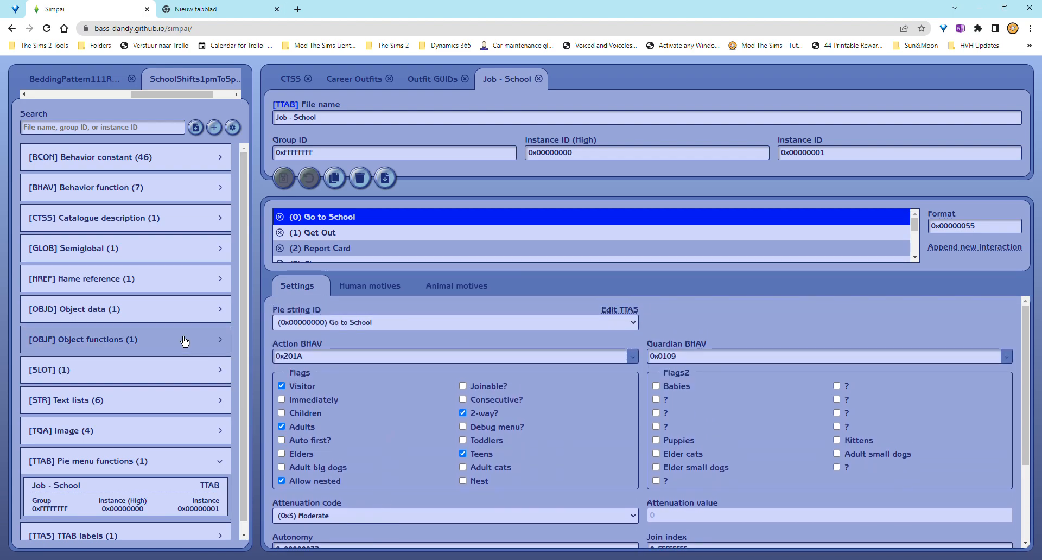
left_click_drag(148, 99, 48, 102)
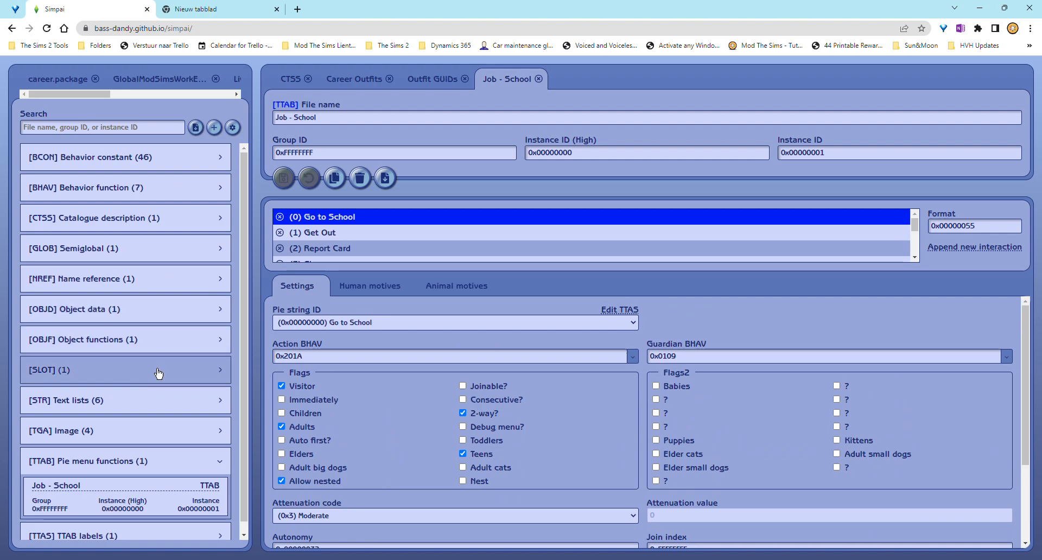